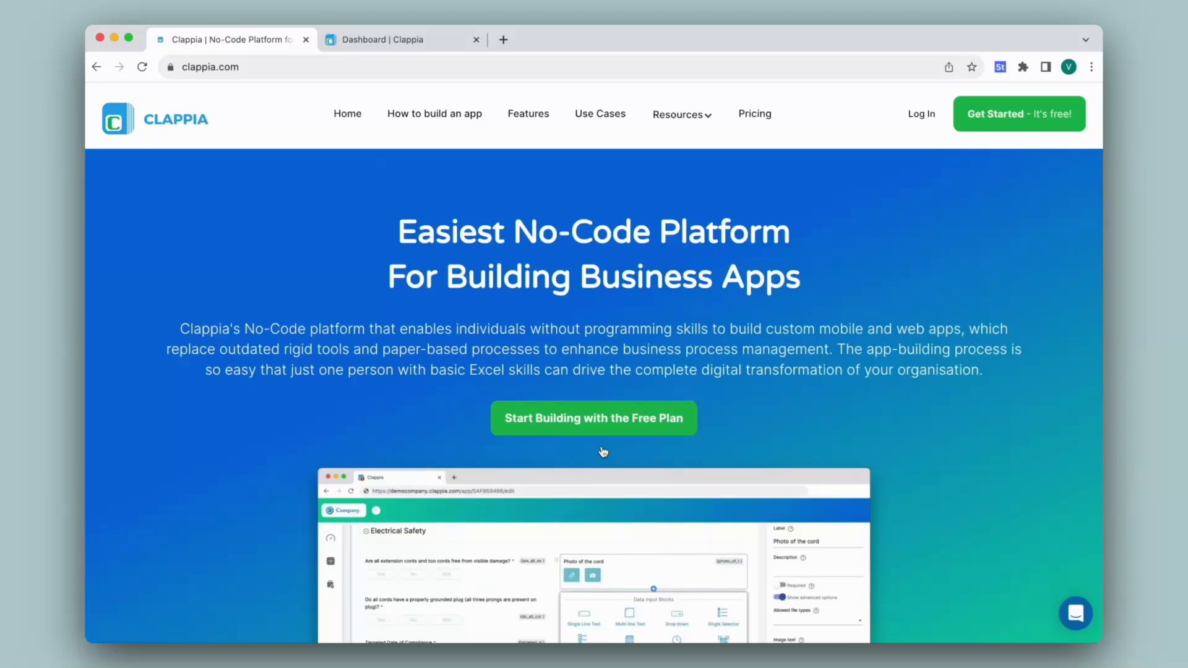
# Switch to the Clappia dashboard tab that lists the workspace apps.
pyautogui.click(401, 42)
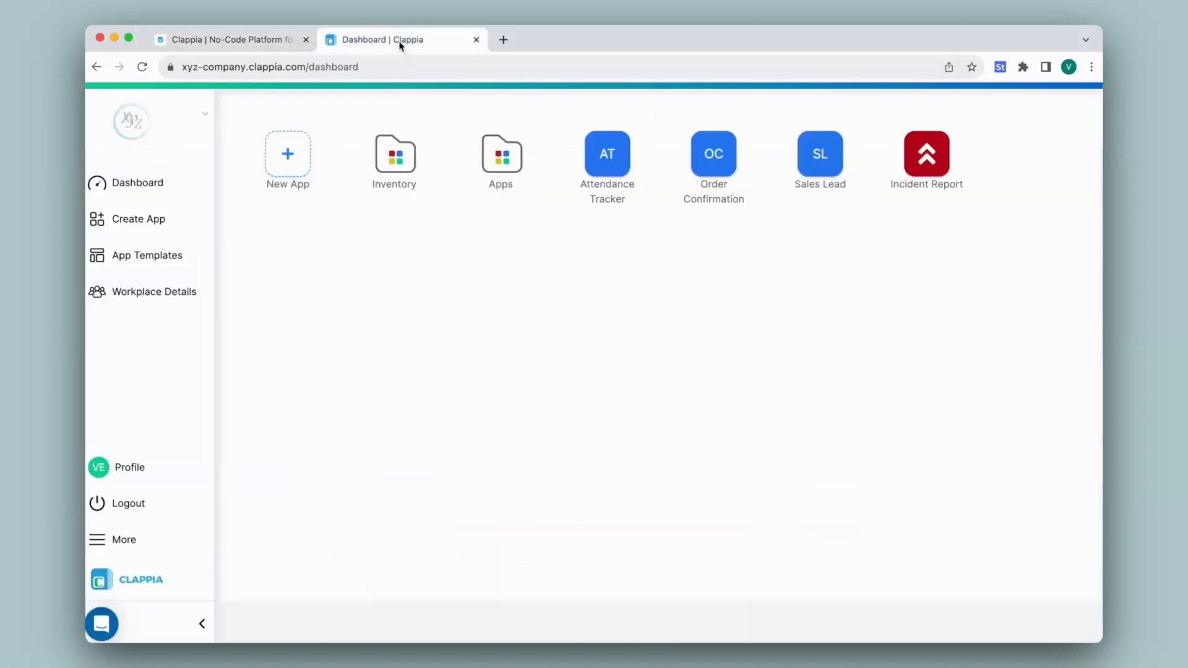
# Open Attendance Tracker, try Clock-Out then Clock-In, and bring up its form editor.
pyautogui.click(614, 166)
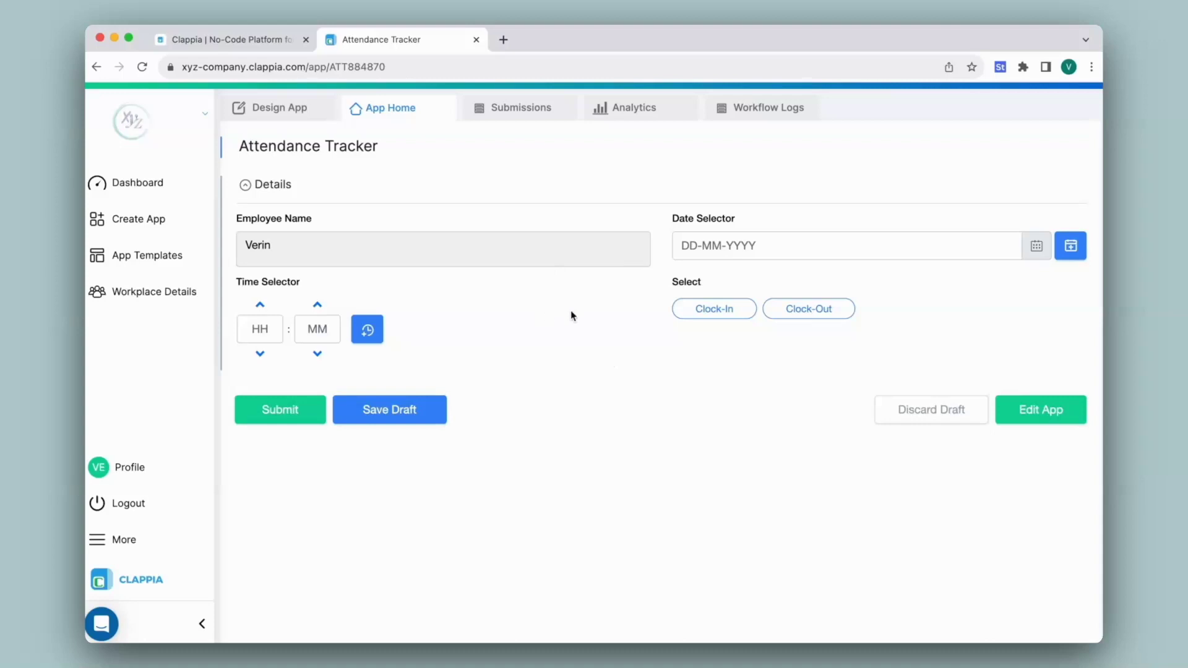
pyautogui.click(785, 322)
pyautogui.click(726, 316)
pyautogui.click(288, 110)
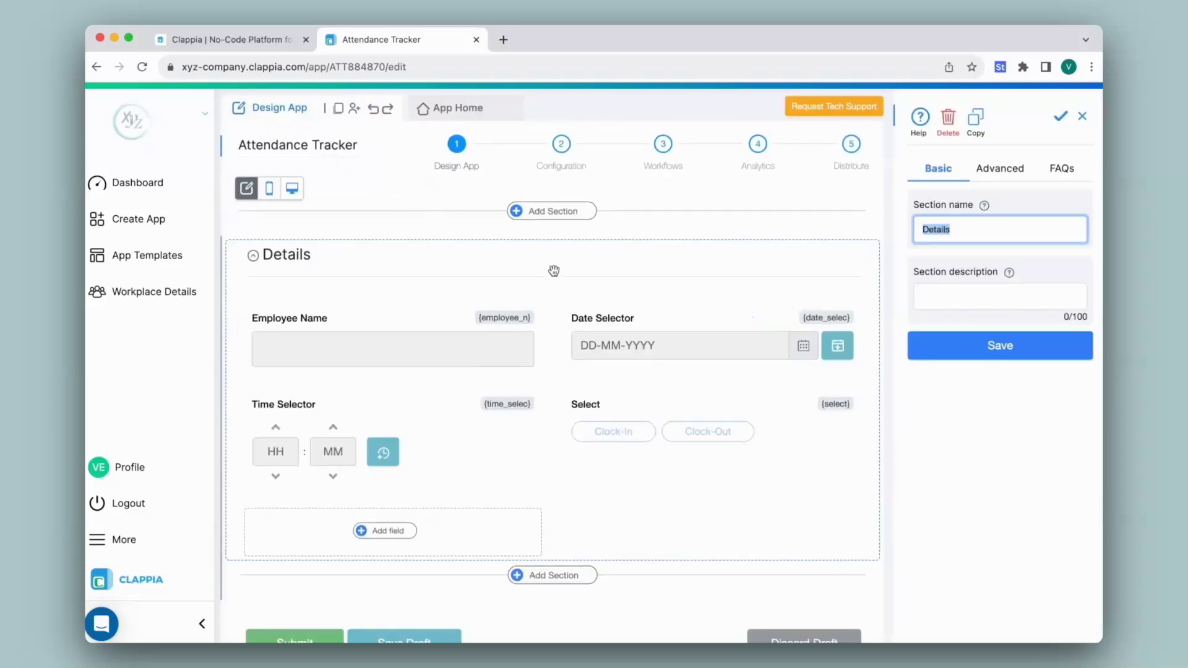
# Add a Validation content block beneath the Details section fields.
pyautogui.scroll(-2, 549, 272)
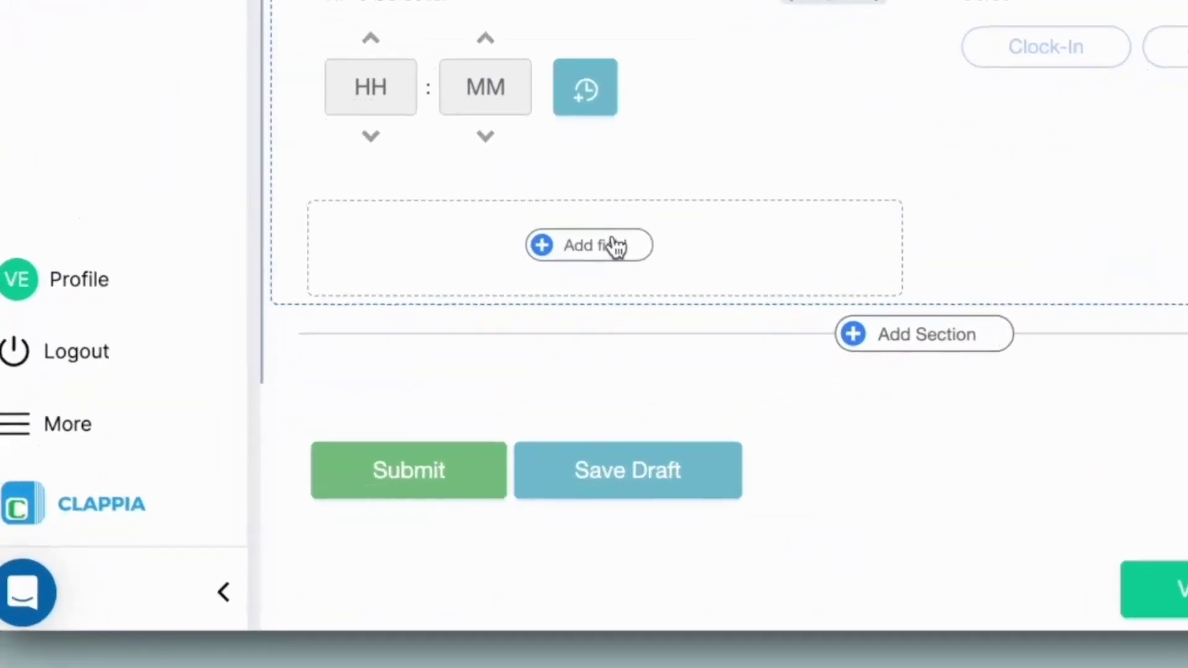
pyautogui.click(386, 451)
pyautogui.scroll(-5, 386, 451)
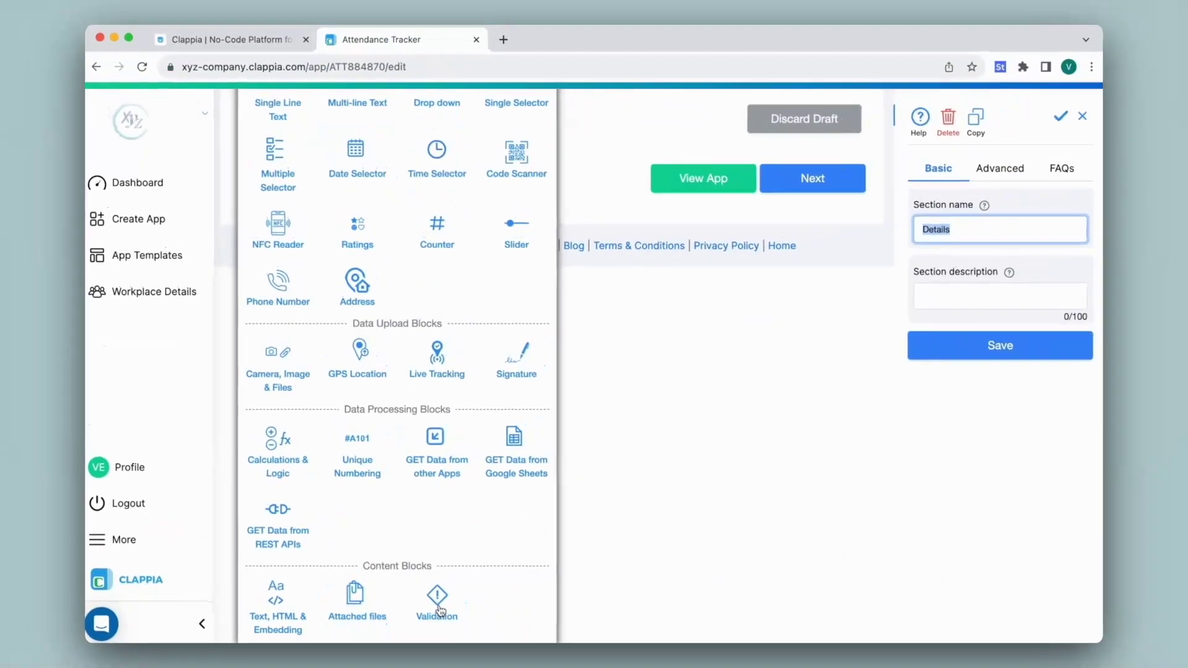
pyautogui.click(693, 538)
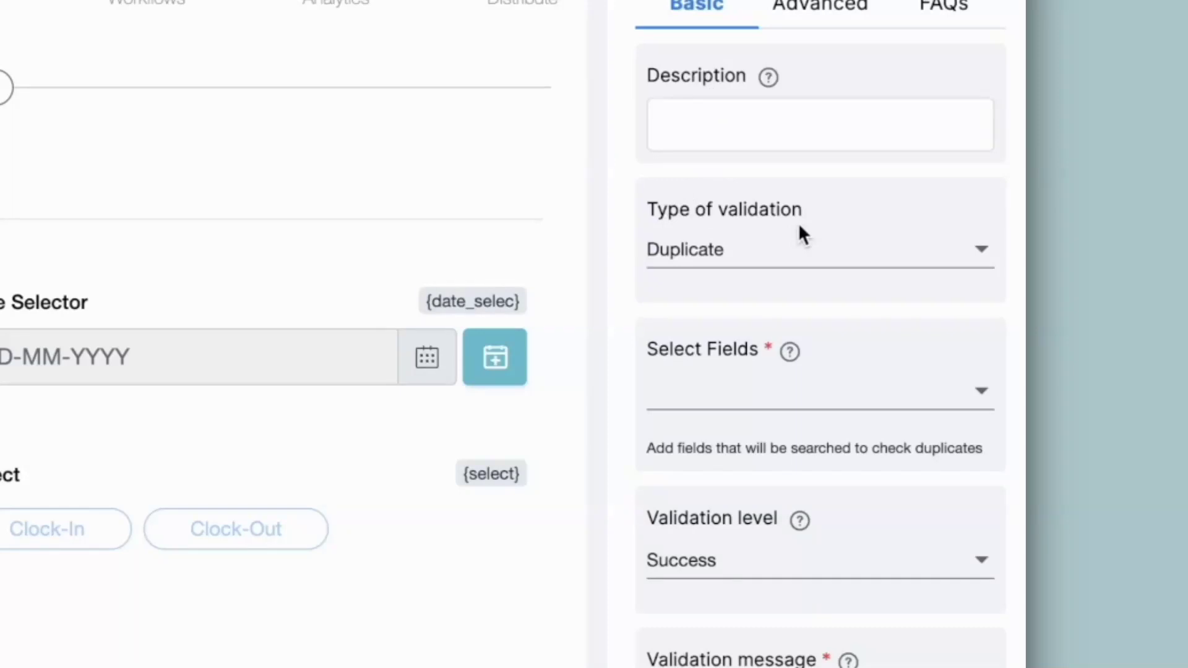
# Set the validation type to Duplicate, checking Employee Name, Date Selector and Select.
pyautogui.click(798, 253)
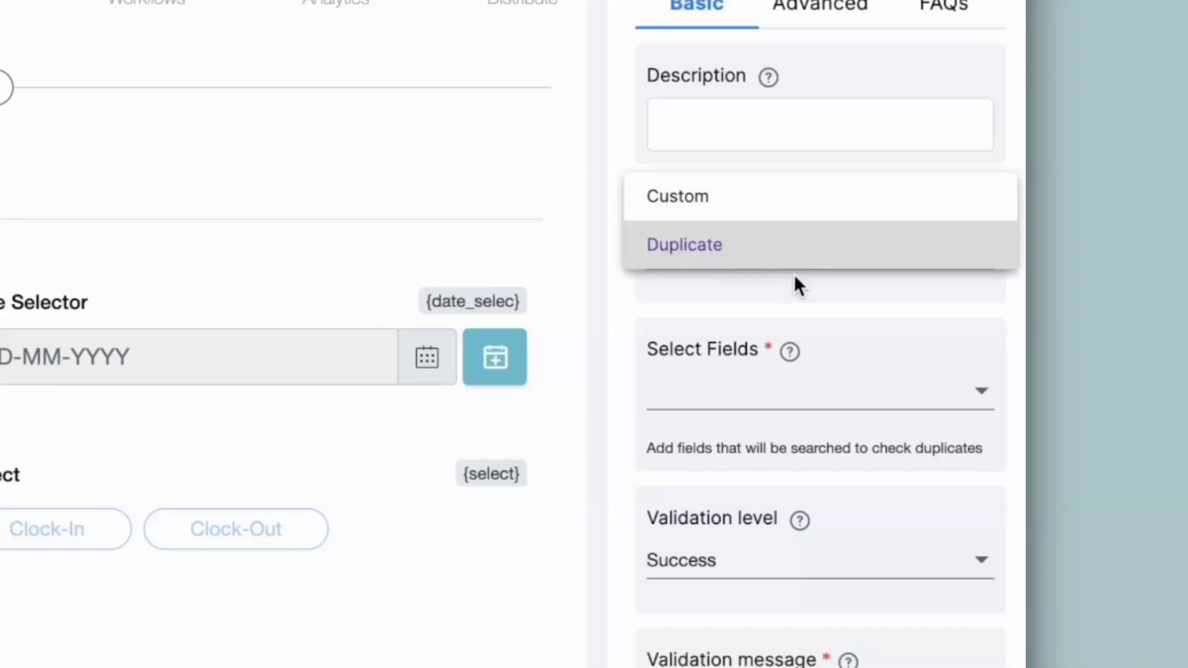
pyautogui.click(781, 266)
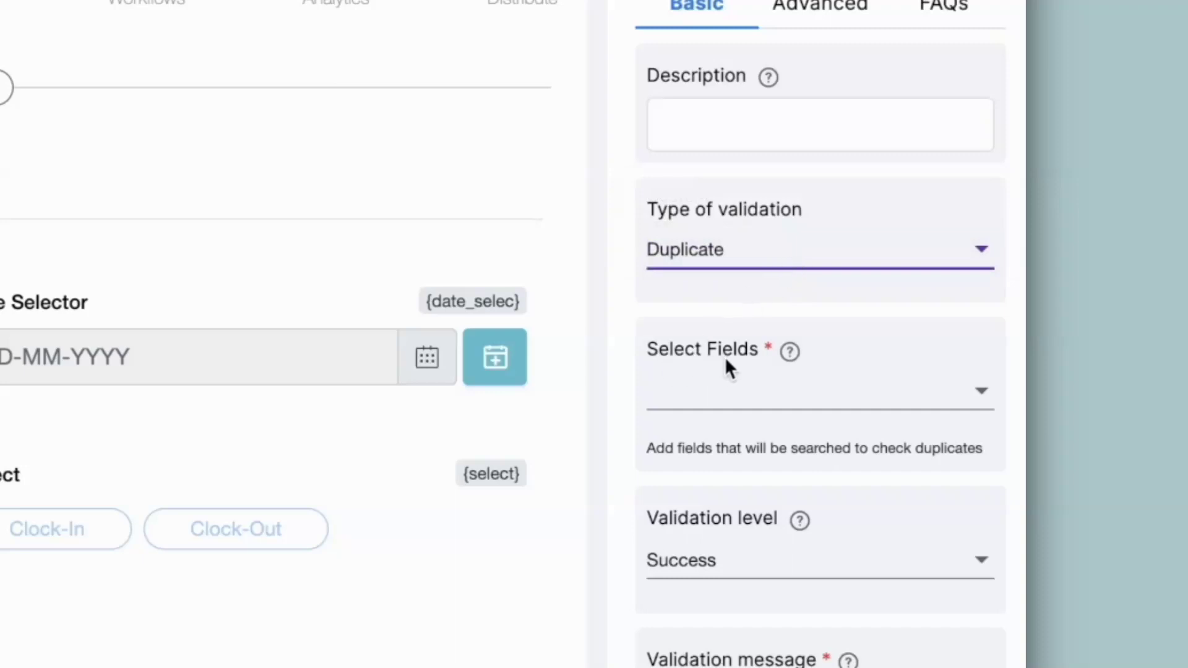
pyautogui.click(722, 384)
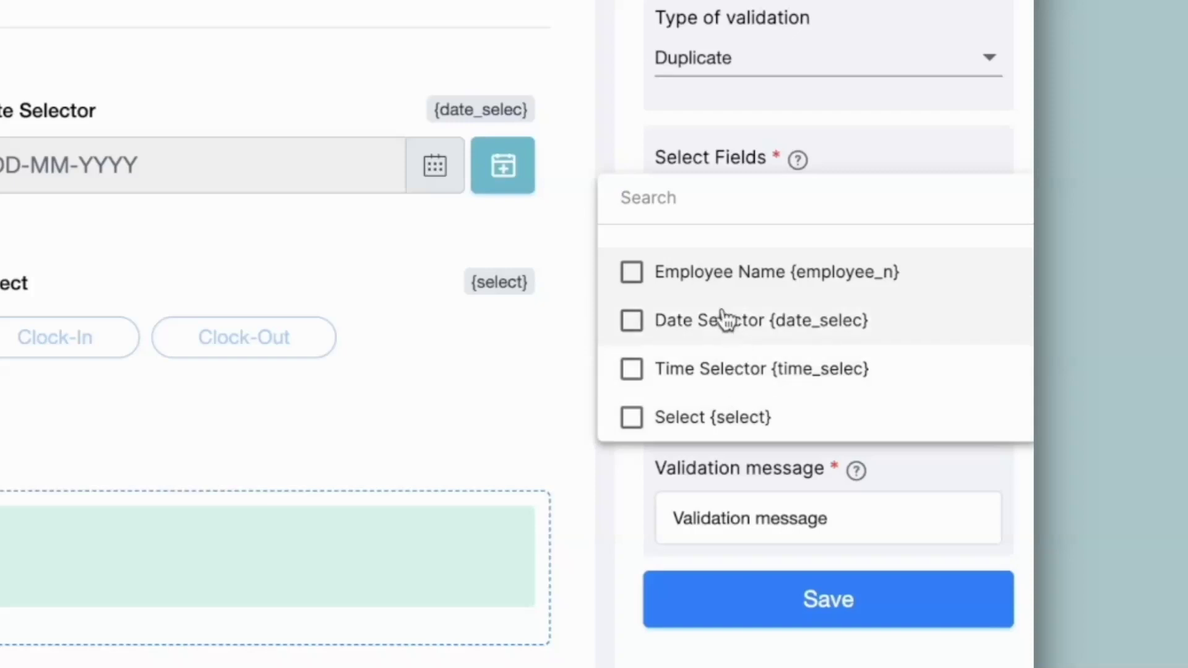
pyautogui.click(664, 282)
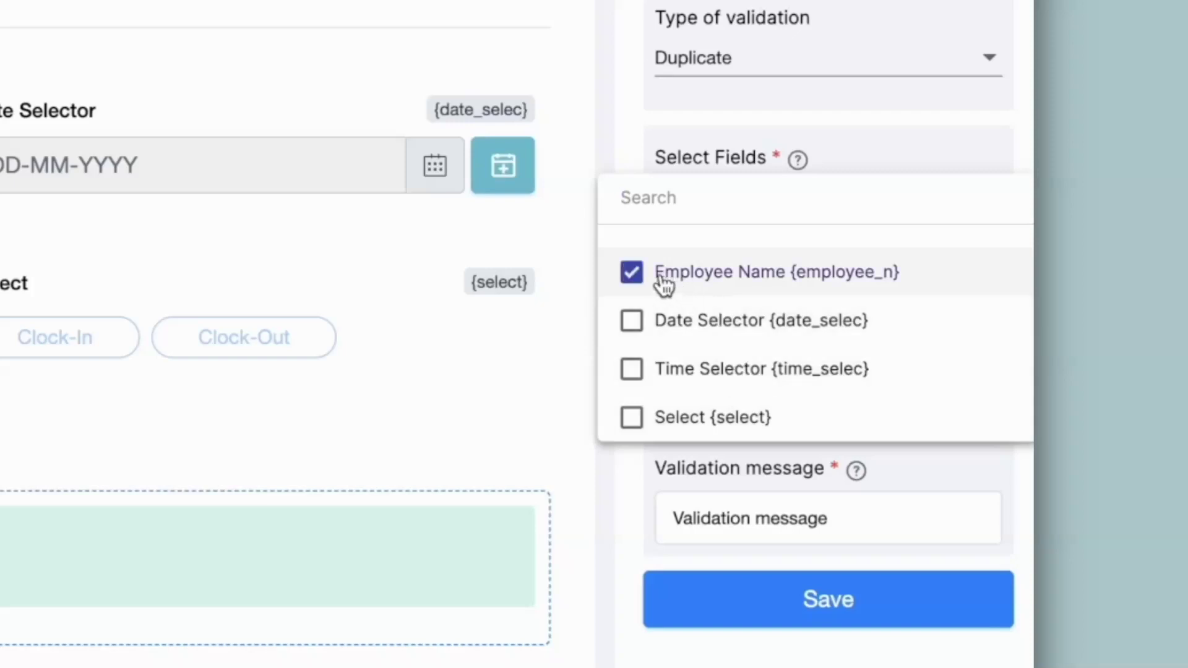
pyautogui.click(671, 337)
pyautogui.click(682, 433)
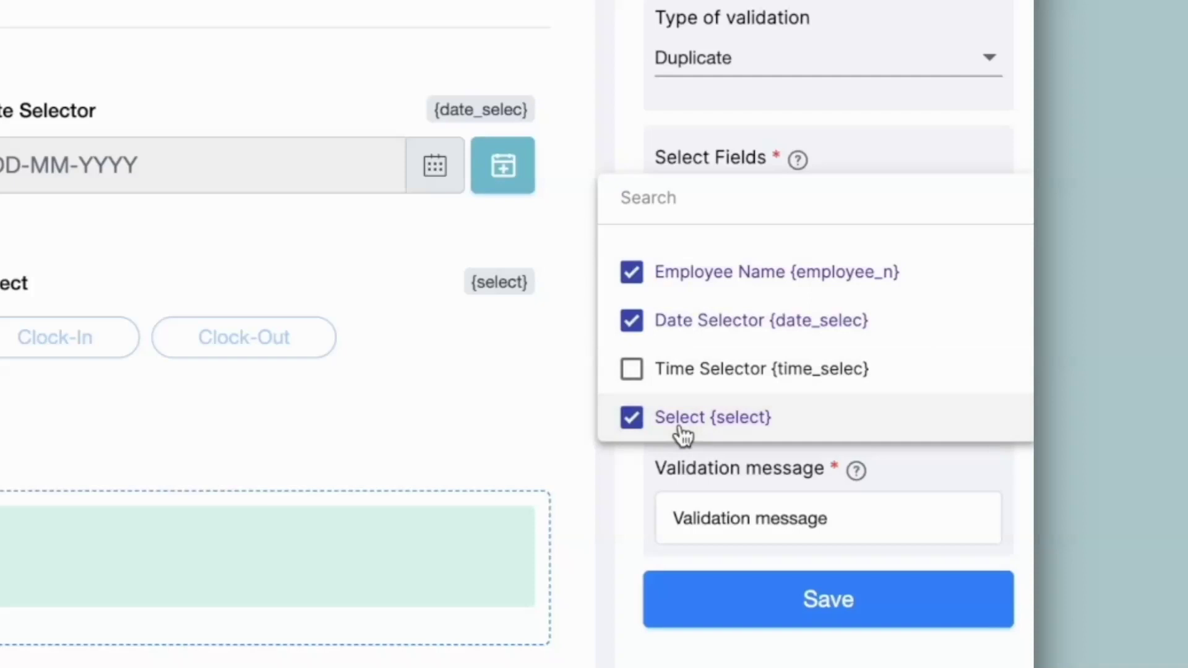
pyautogui.click(580, 314)
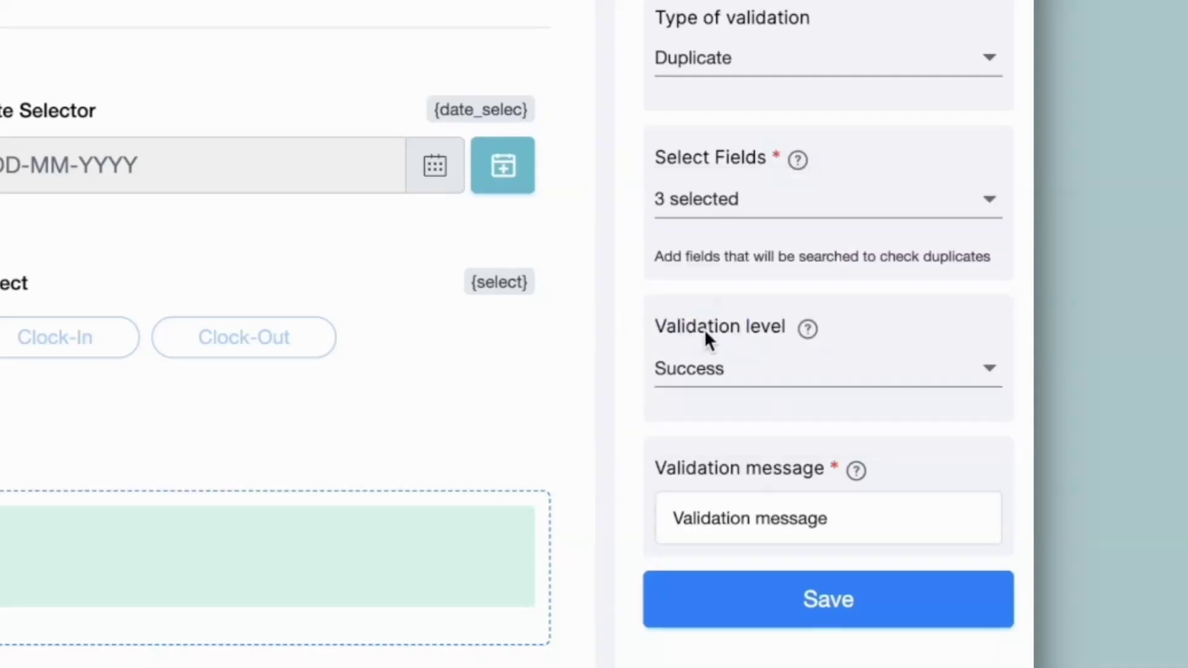
# Set level Error with message 'Employee has already clocked in for the day.' and save.
pyautogui.click(718, 371)
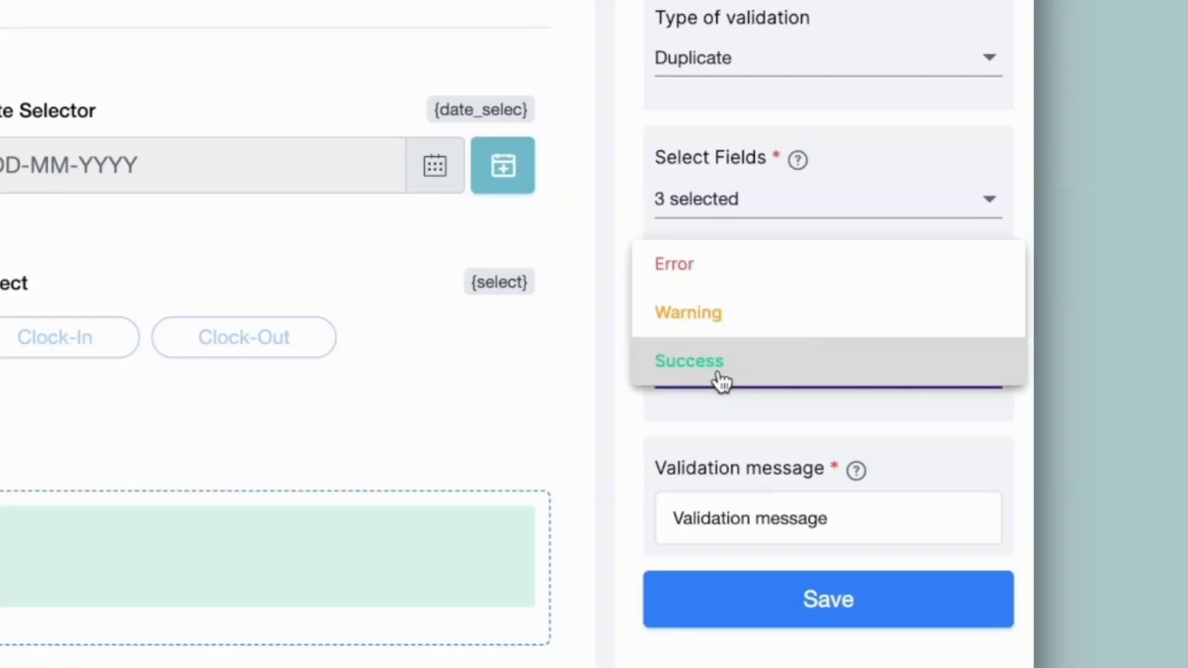
pyautogui.click(716, 273)
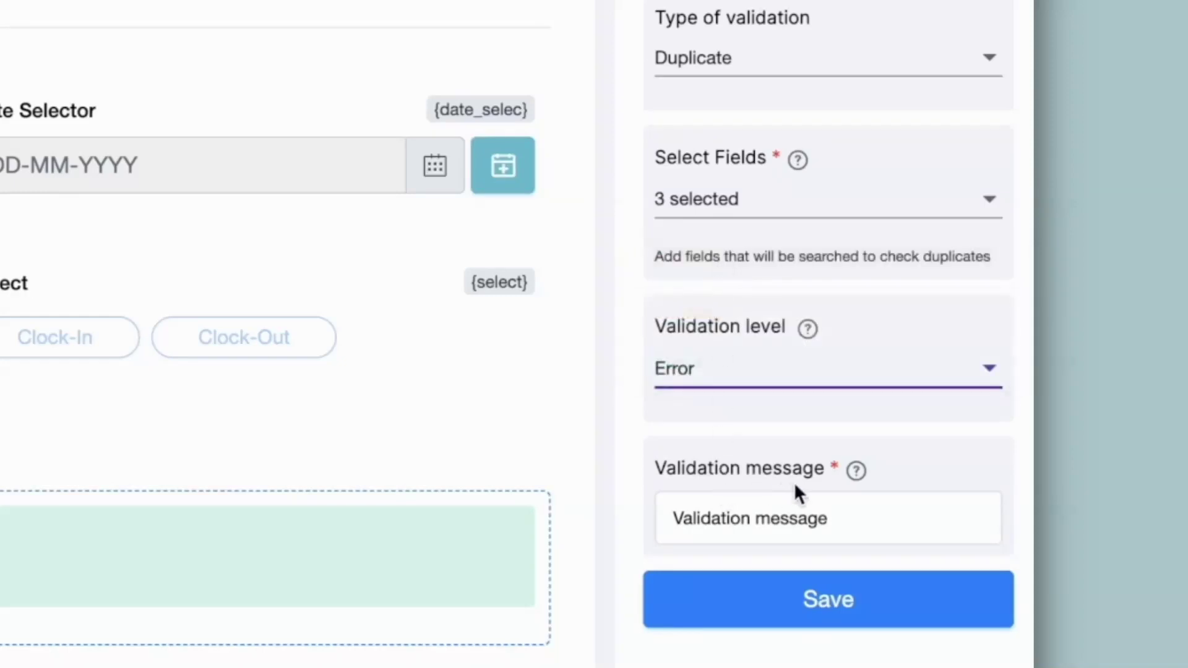
pyautogui.click(851, 511)
pyautogui.write('Employee has already cloc')
pyautogui.write('ked in for the day.')
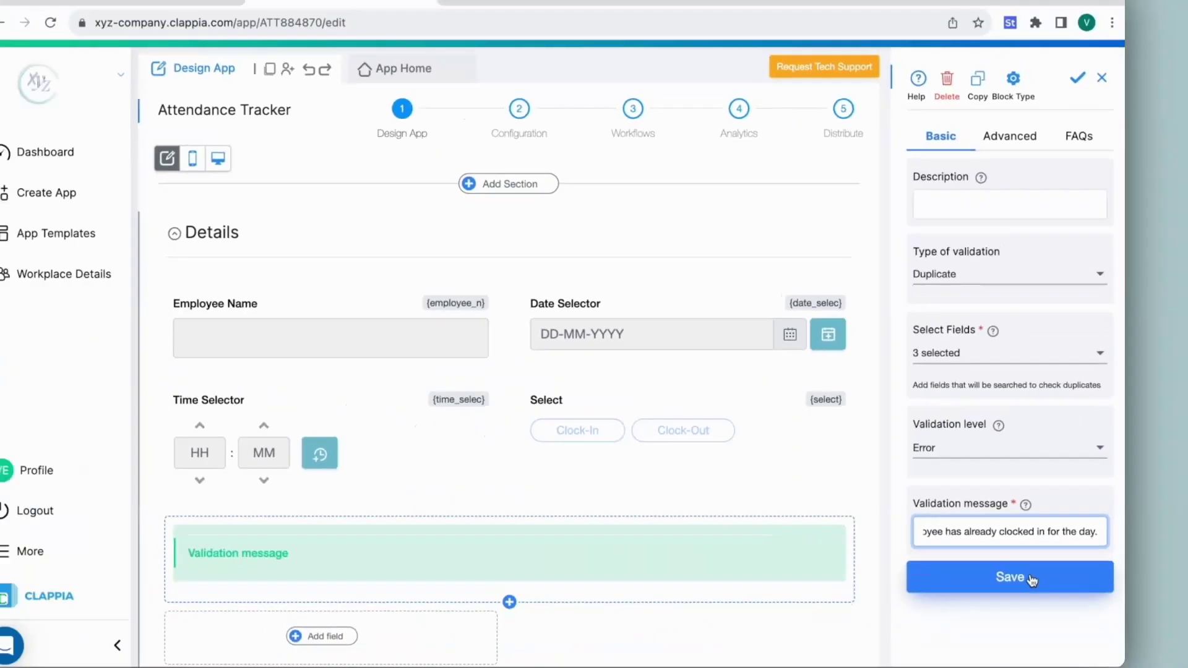
pyautogui.click(889, 590)
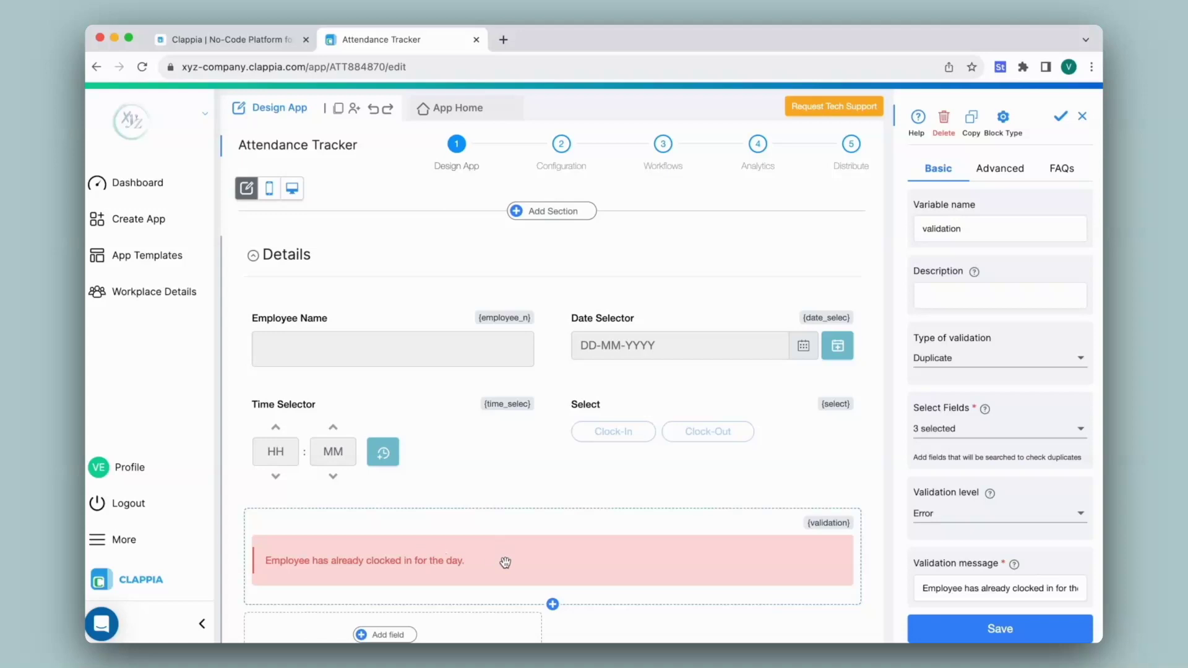
# Submit a Clock-In entry for 15-12-2023 at 09:00 and view the submissions list.
pyautogui.click(431, 111)
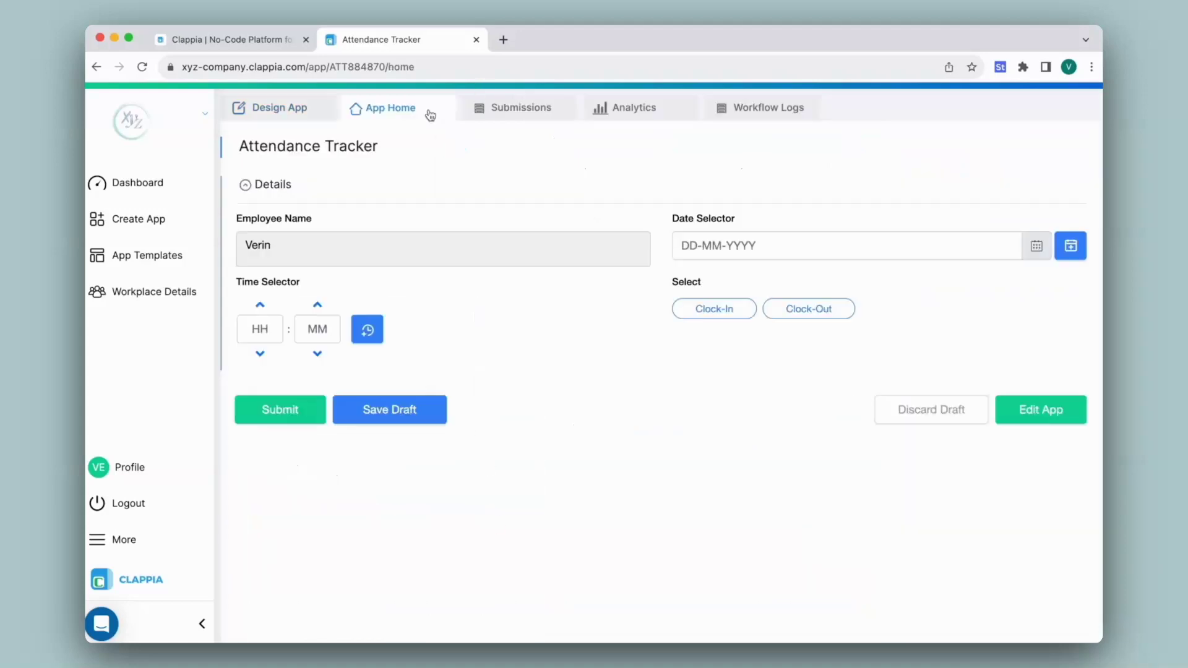
pyautogui.click(1070, 247)
pyautogui.click(713, 308)
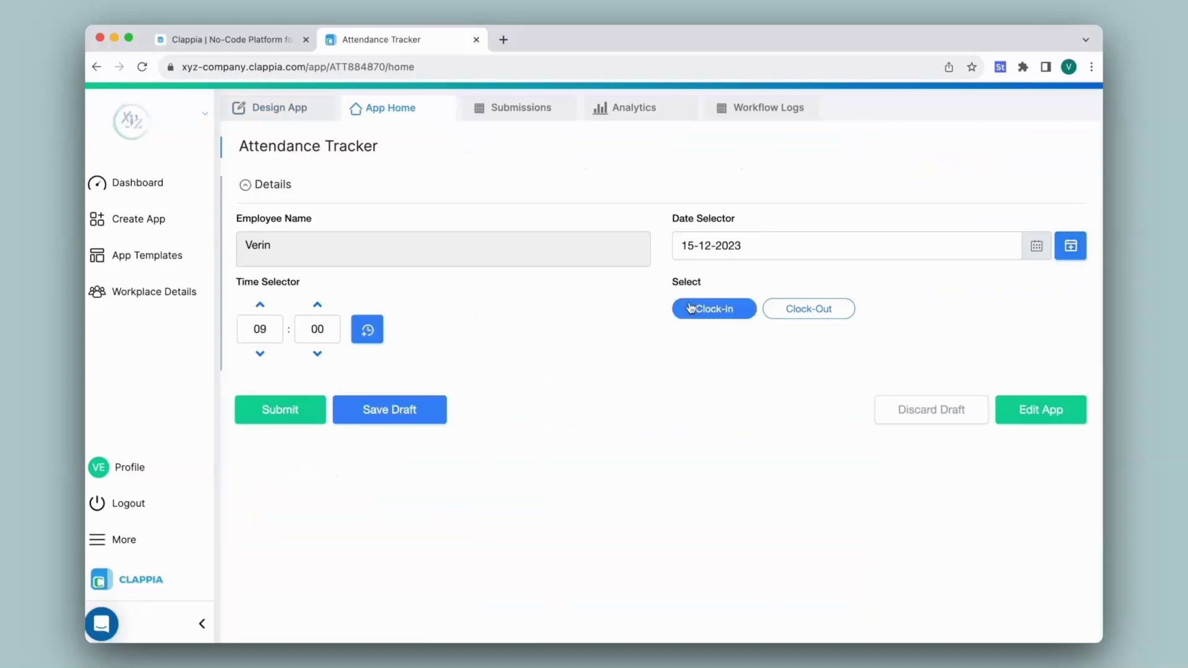
pyautogui.click(284, 413)
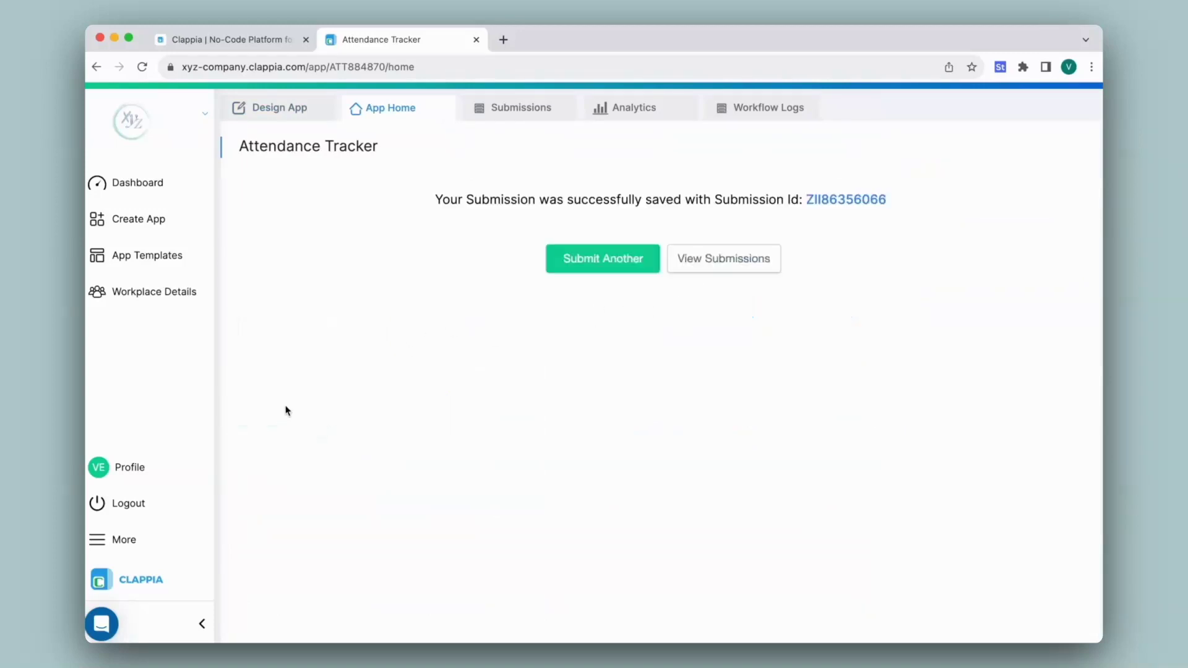
pyautogui.click(526, 115)
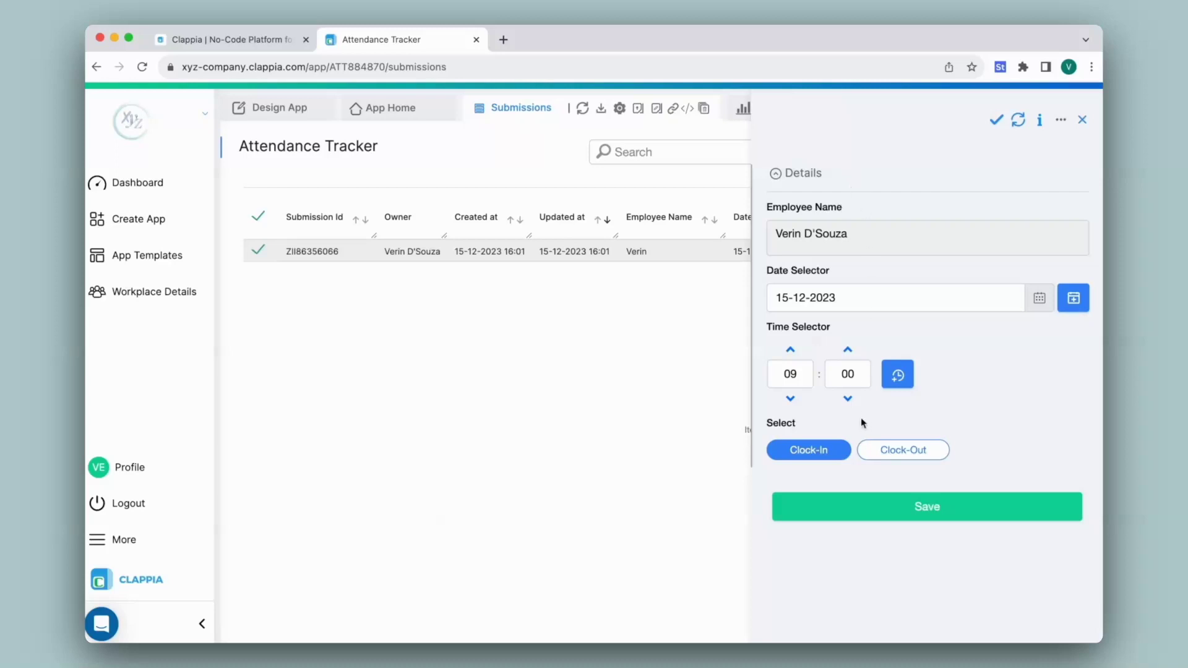
# Submit a repeat 09:00 Clock-In to trigger the duplicate error, then return to the dashboard.
pyautogui.click(405, 110)
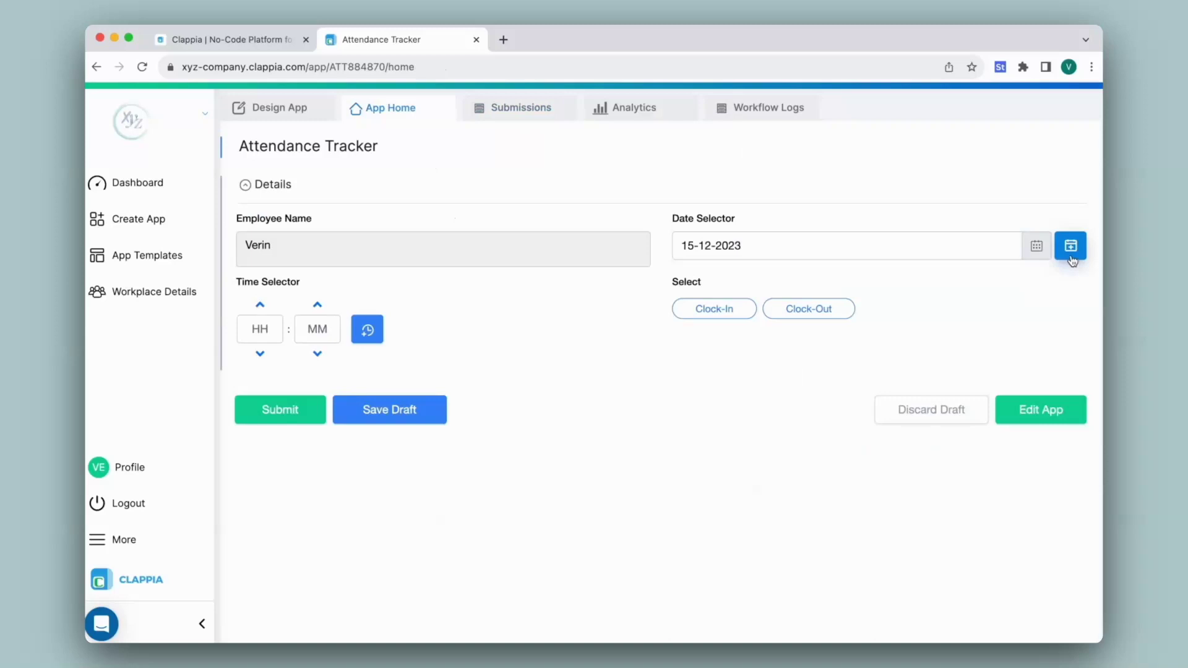
pyautogui.write('0900')
pyautogui.click(723, 315)
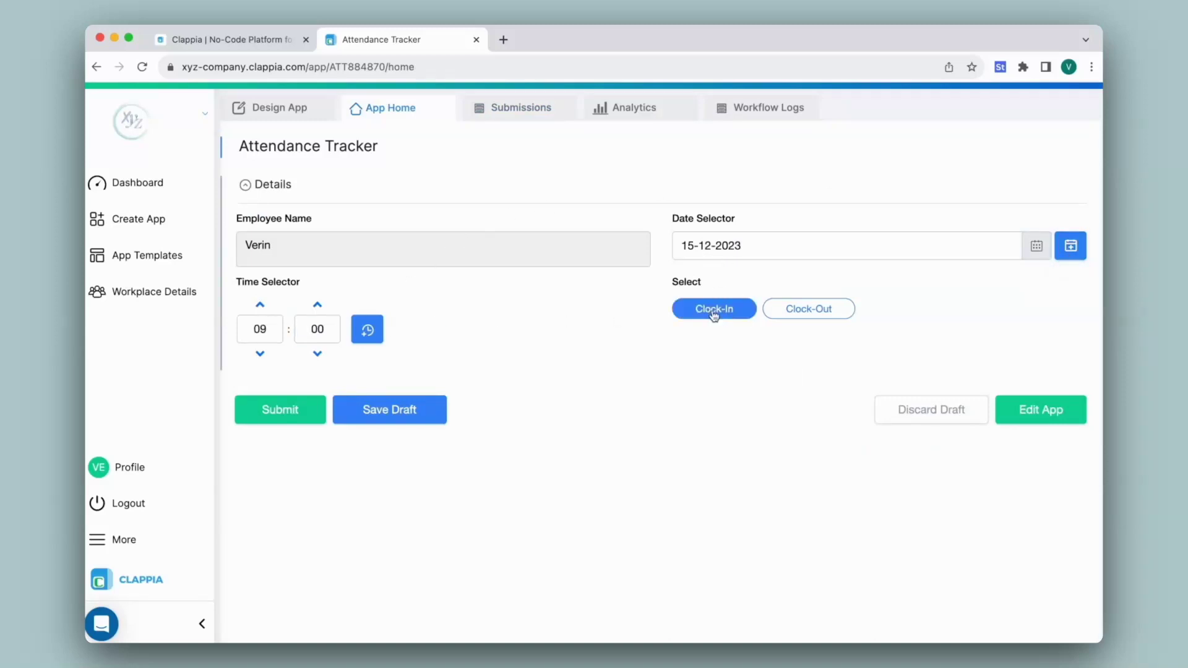
pyautogui.click(279, 410)
pyautogui.click(132, 178)
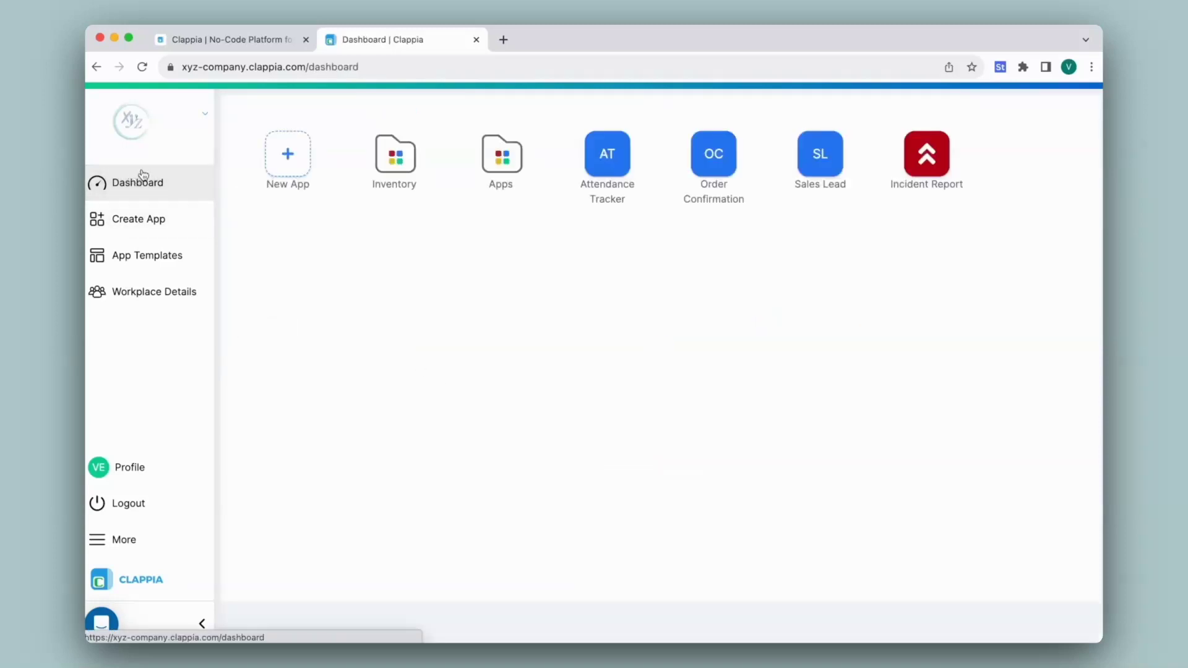
# In Order Confirmation, pick Pack of 5 (Random), lower quantity from 10 to 6, then open the designer.
pyautogui.click(710, 166)
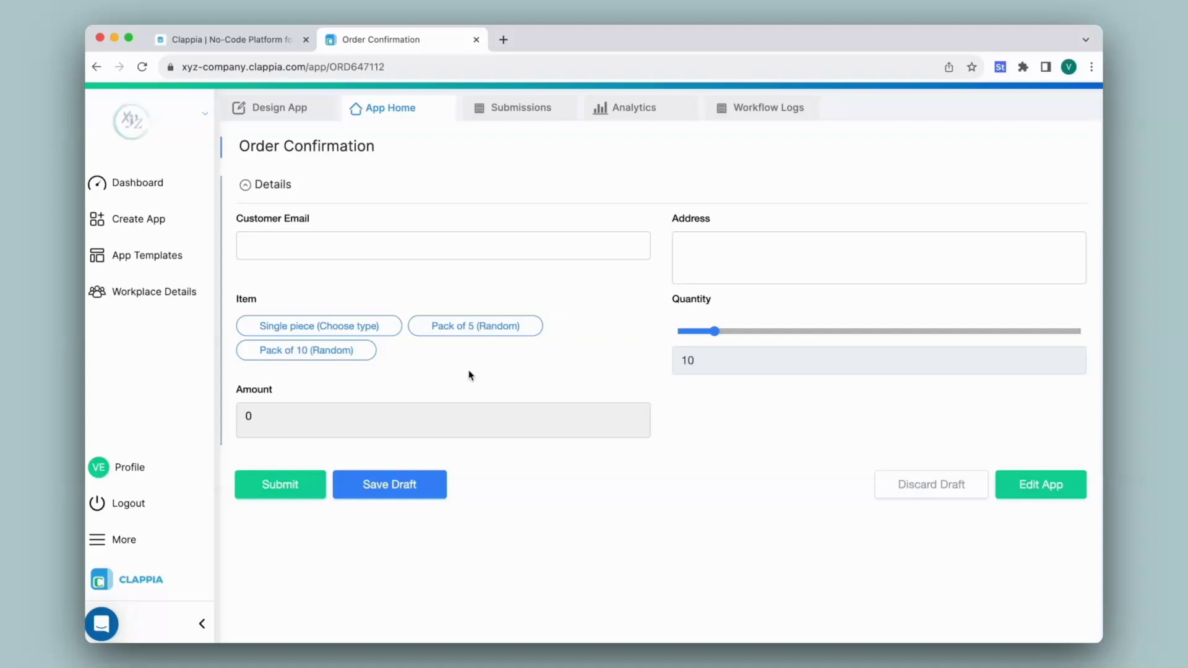
pyautogui.click(467, 338)
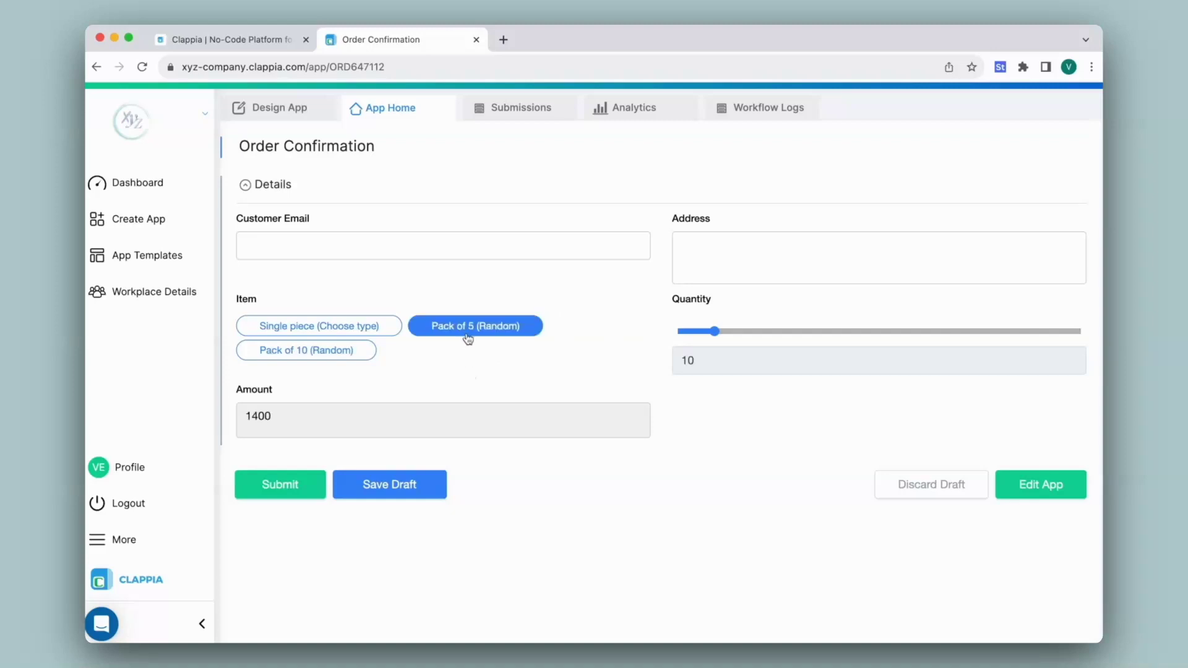
pyautogui.moveTo(716, 331); pyautogui.dragTo(699, 332)
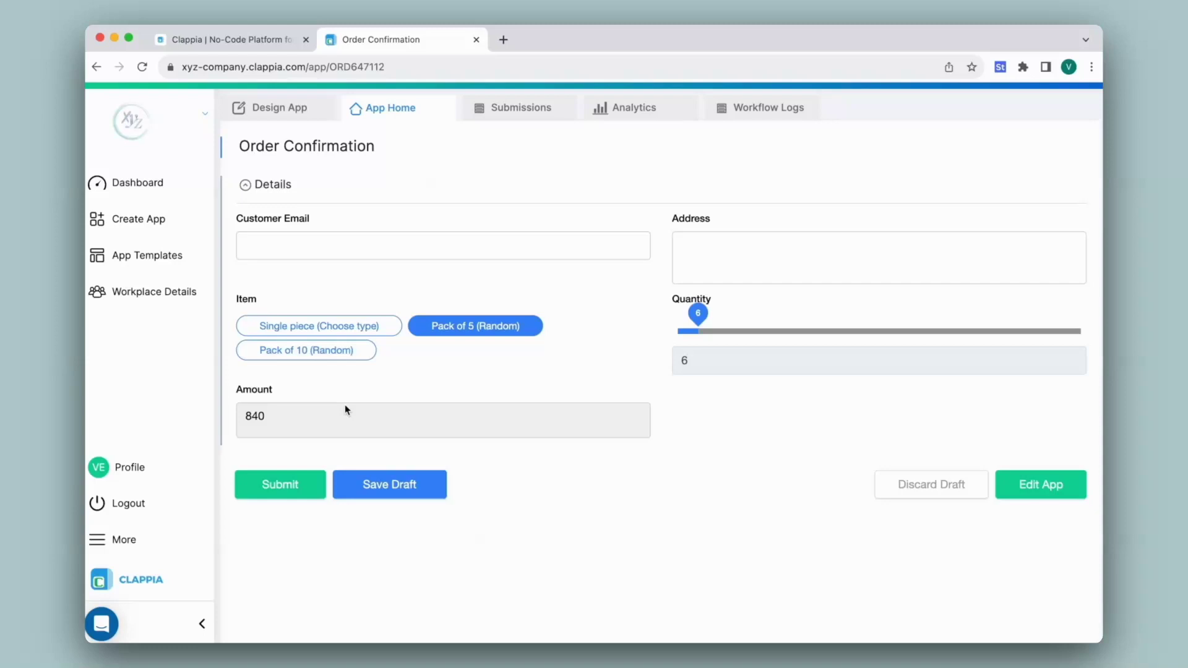
pyautogui.click(288, 119)
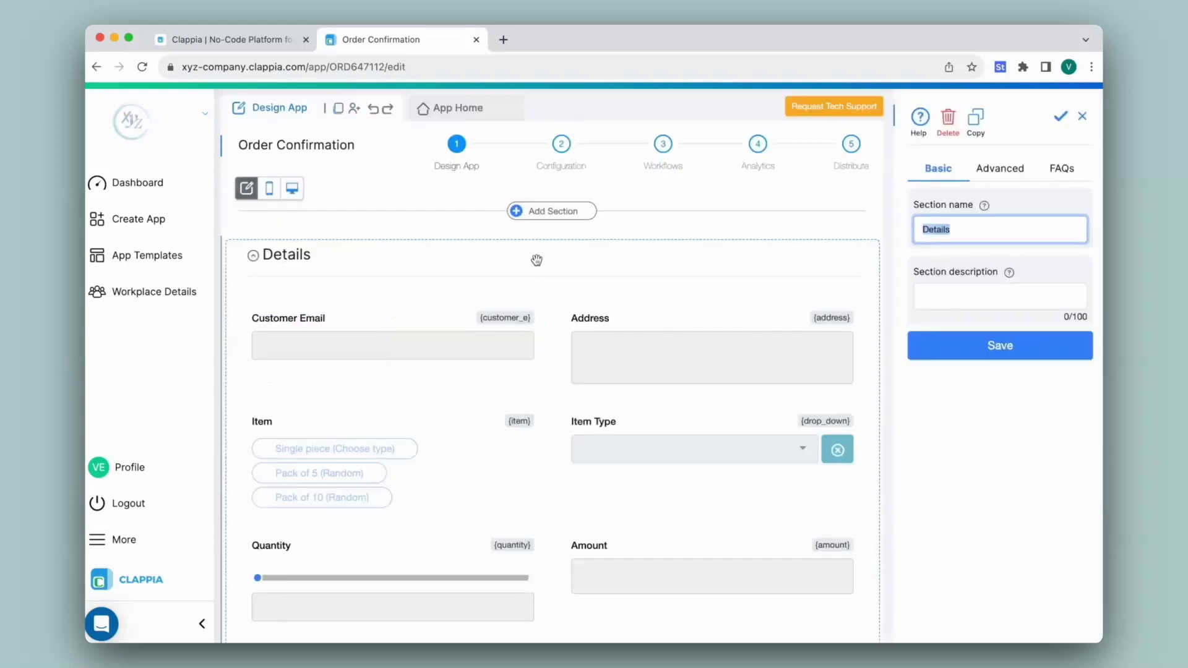
# Add a Custom validation block with the condition {amount}<1000.
pyautogui.scroll(-5, 538, 263)
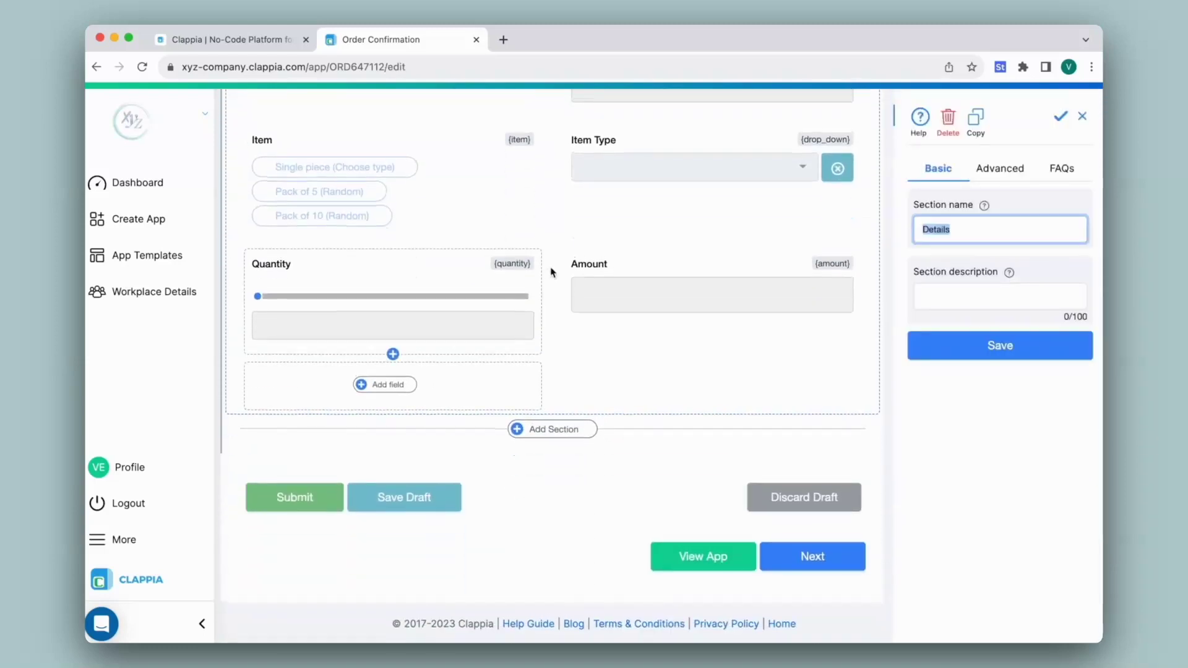
pyautogui.click(384, 384)
pyautogui.scroll(-6, 403, 391)
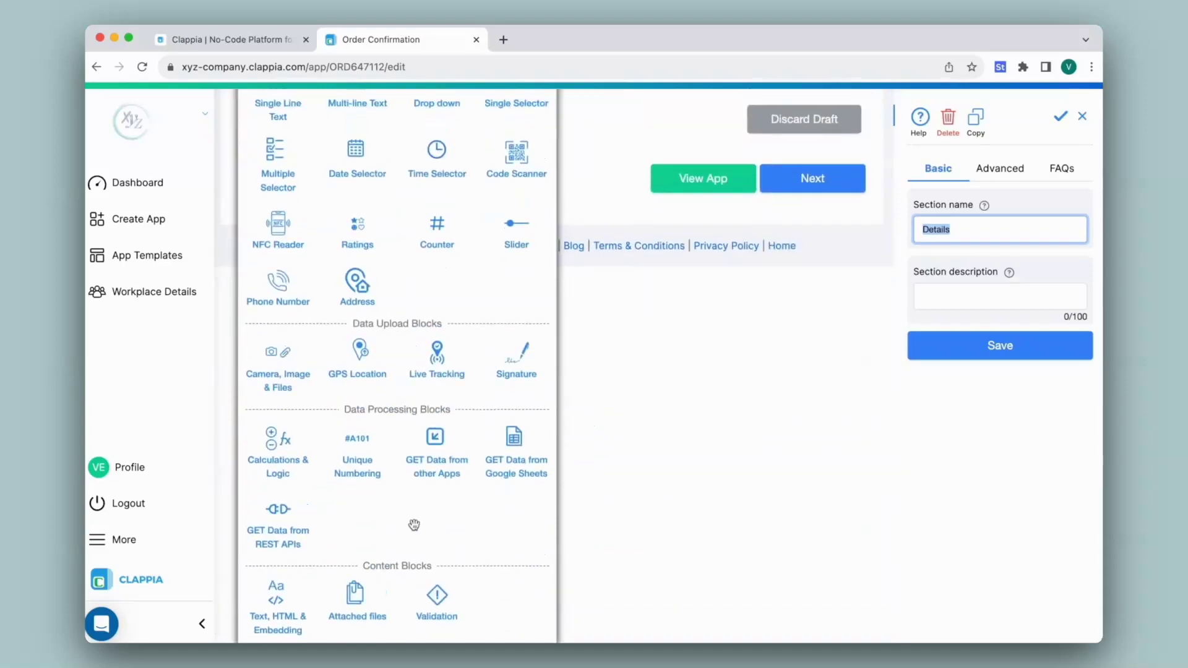
pyautogui.click(436, 597)
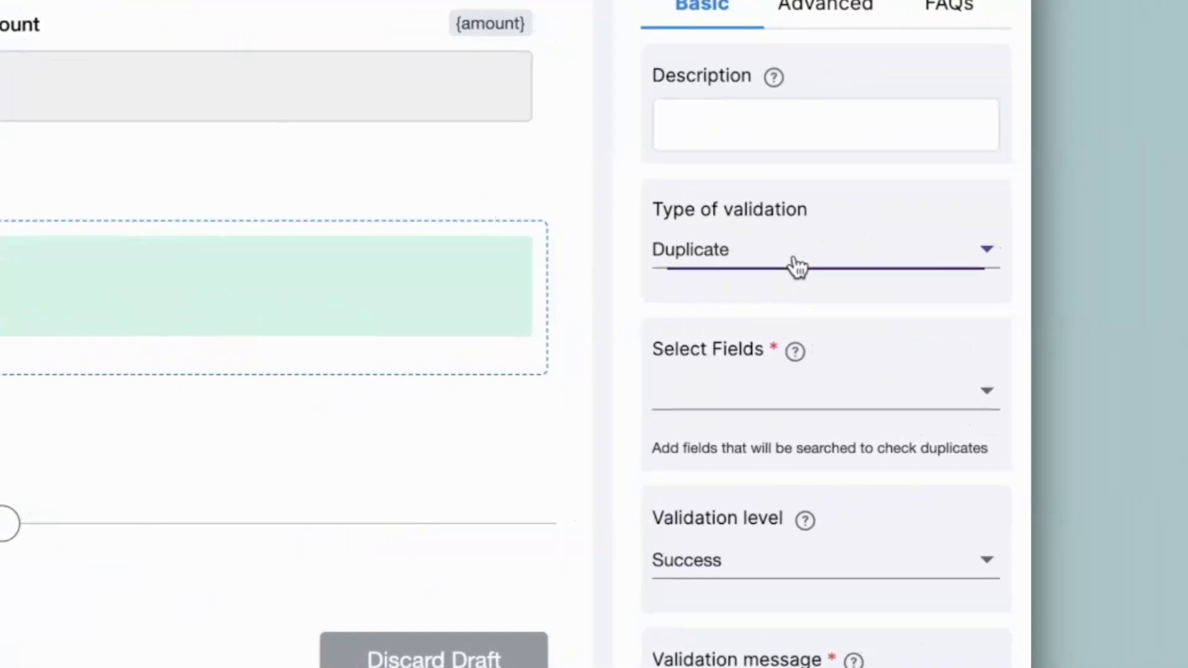
pyautogui.click(987, 300)
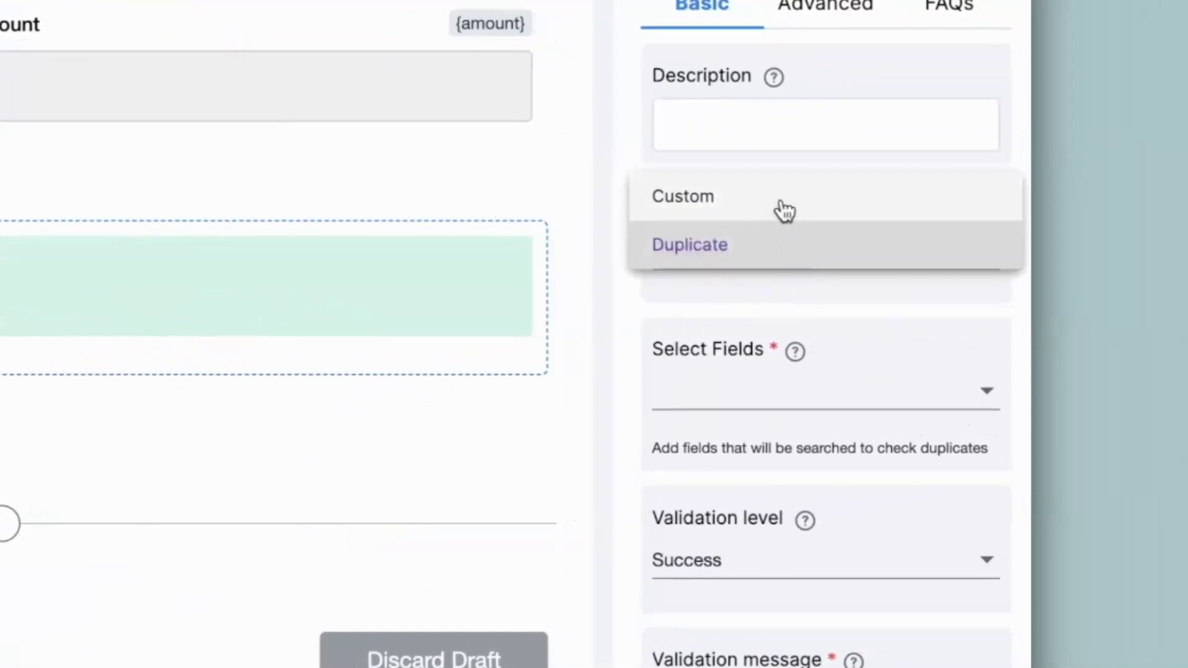
pyautogui.click(781, 199)
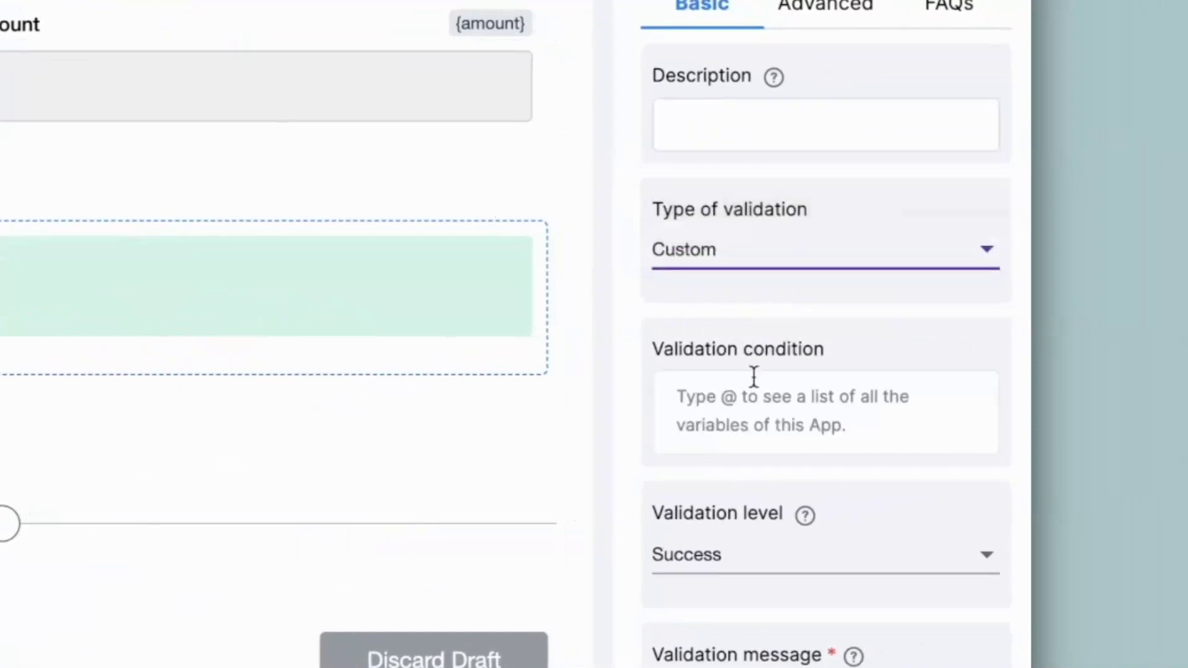
pyautogui.click(749, 418)
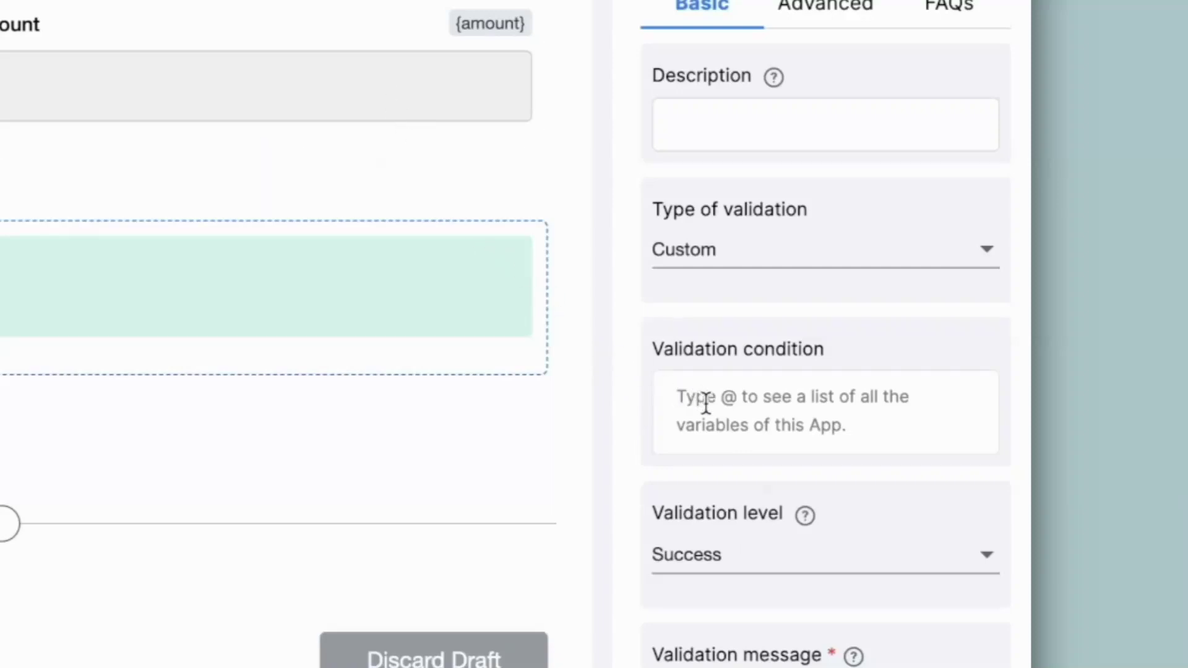
pyautogui.write('@amoun')
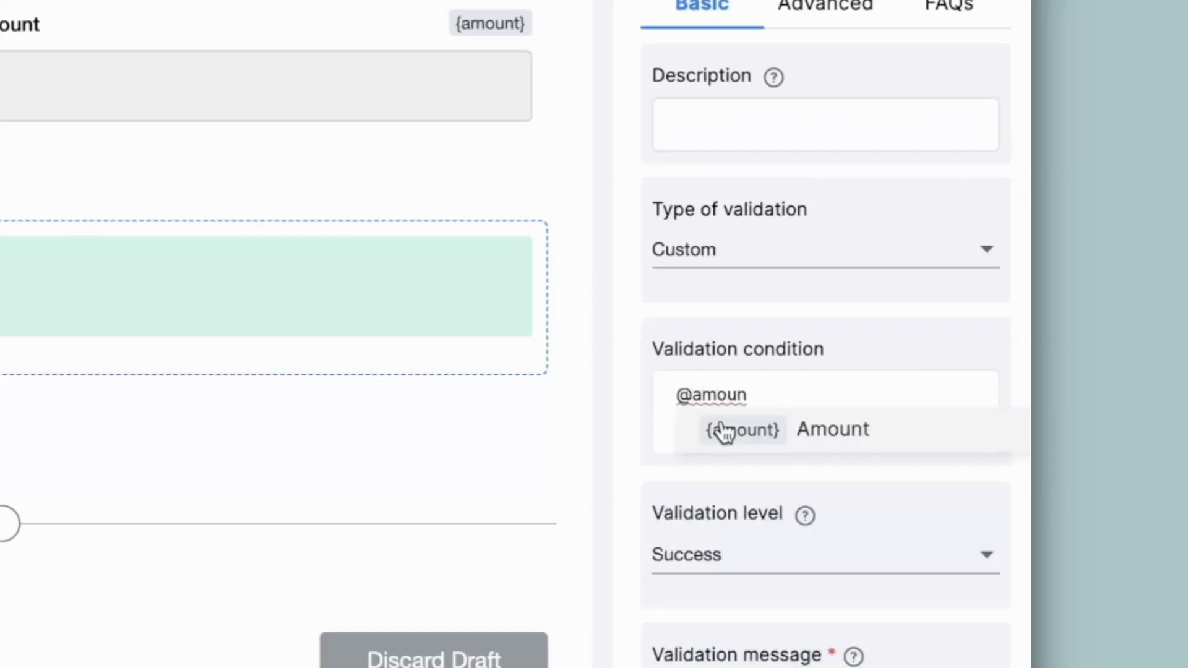
pyautogui.click(717, 426)
pyautogui.write('<1000')
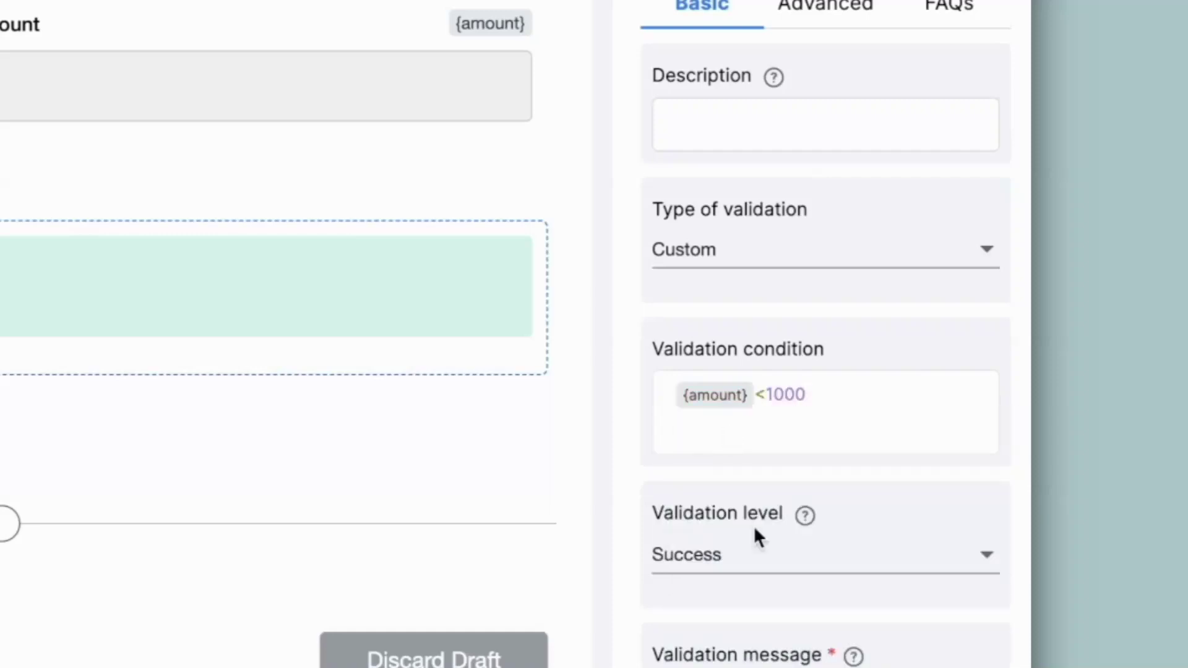
# Set its level to Error with message 'Min. purchase order is Rs.1000' and save.
pyautogui.click(752, 553)
pyautogui.click(732, 468)
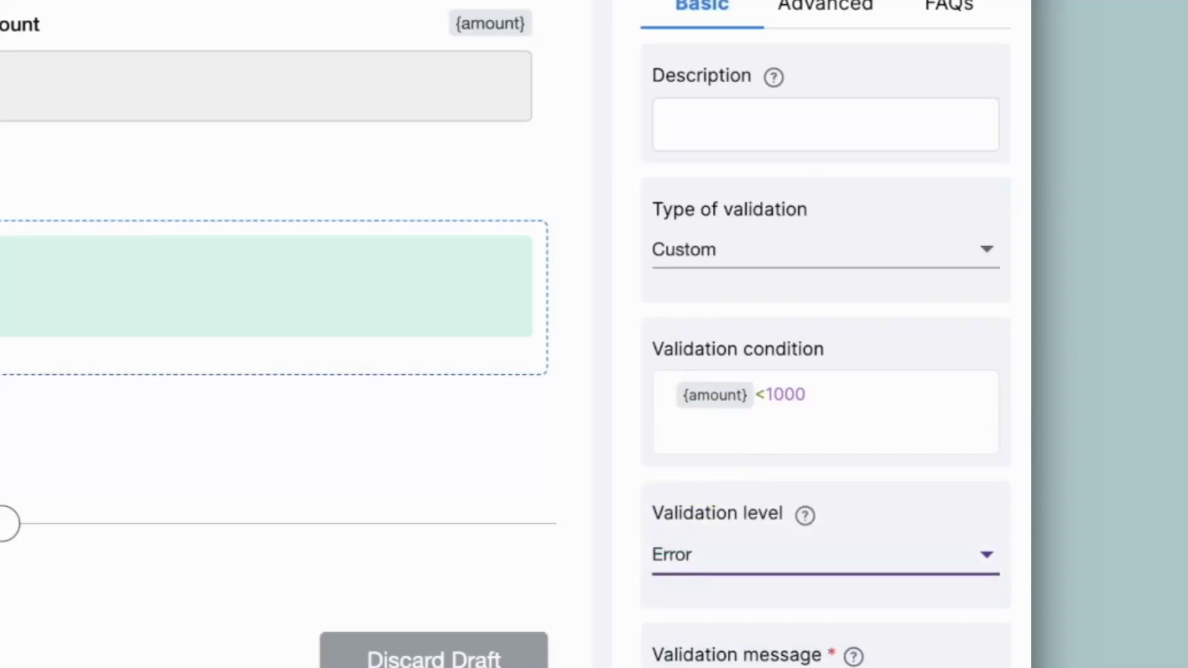
pyautogui.press('Tab')
pyautogui.scroll(-3, 588, 462)
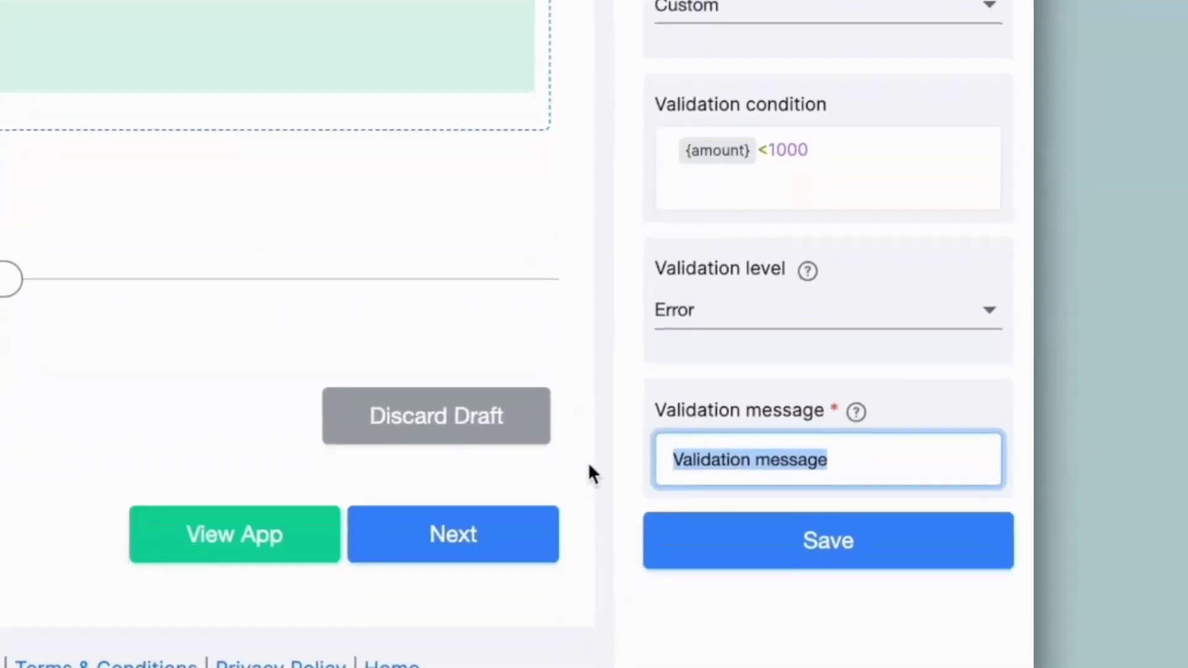
pyautogui.write('Min. purchase order is Rs.1000')
pyautogui.click(832, 551)
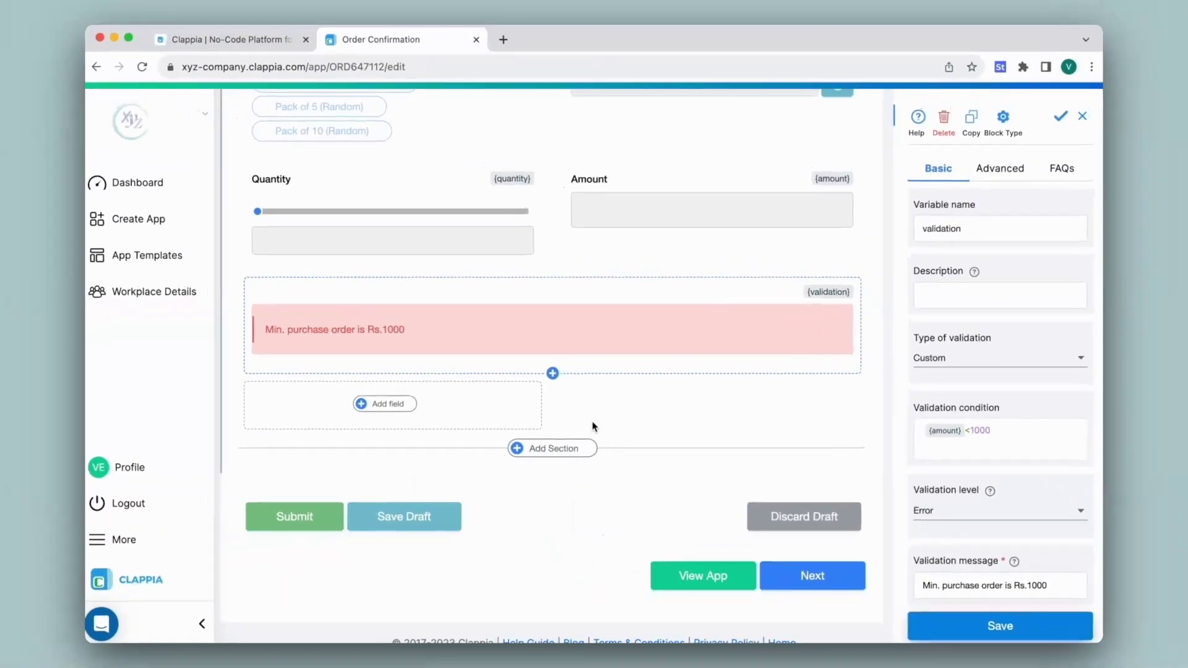
pyautogui.scroll(10, 592, 426)
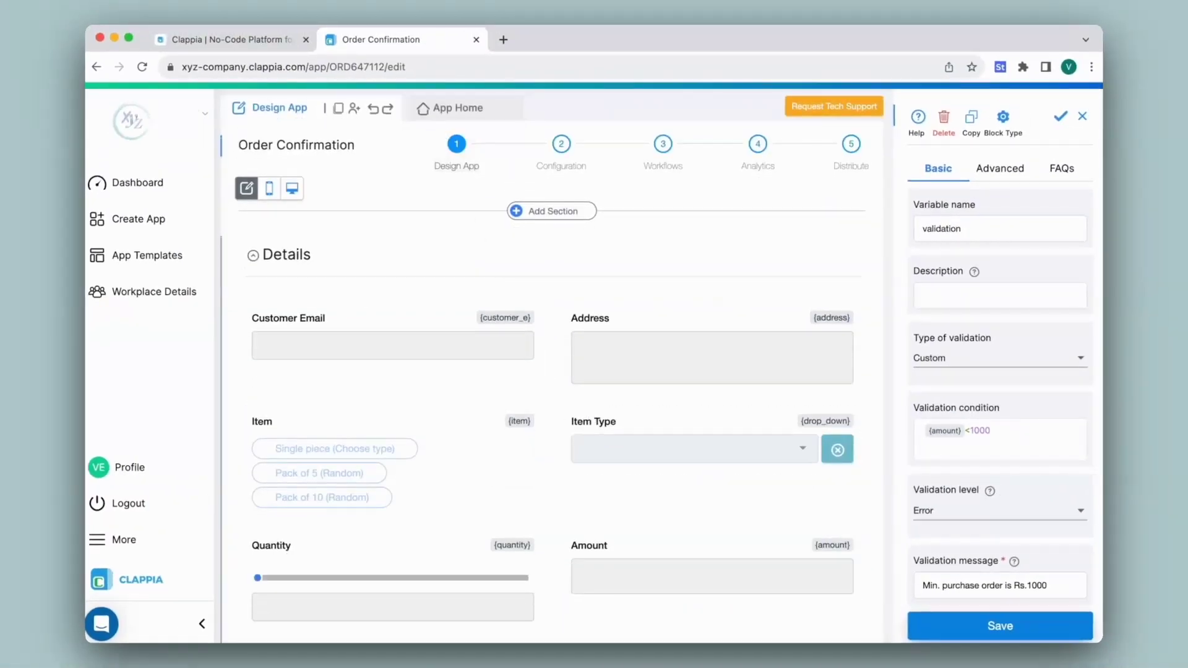
# On the live form, try Pack of 5 (Random) and Single piece (Choose type) to test the minimum-order error.
pyautogui.click(447, 117)
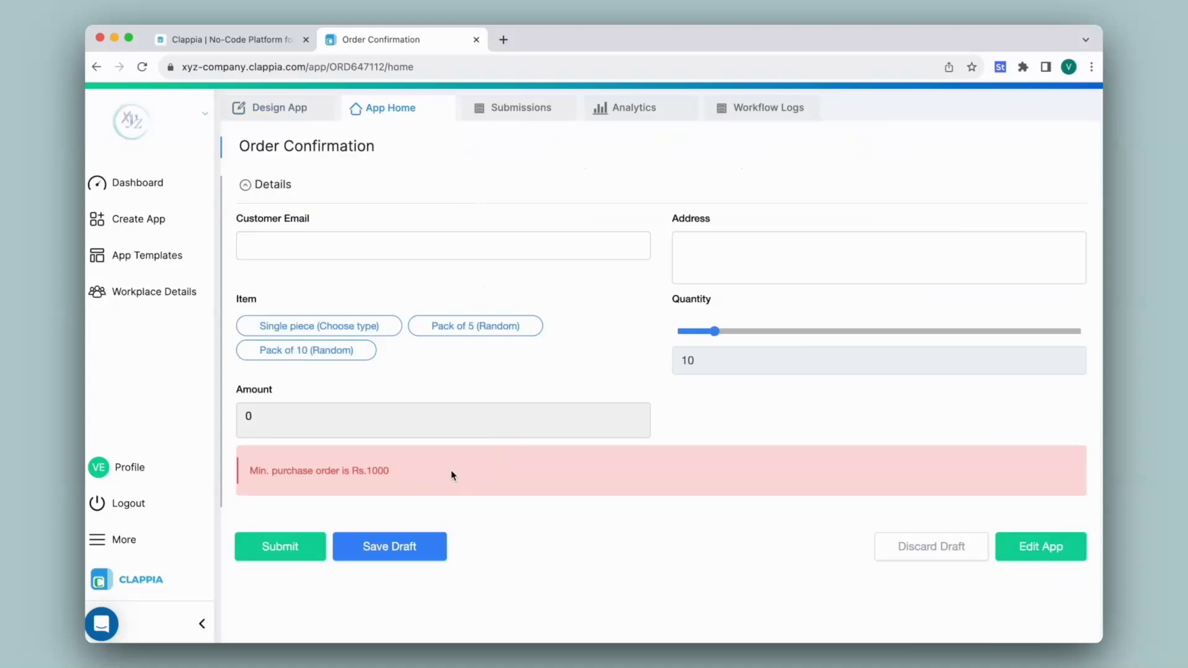
pyautogui.click(453, 333)
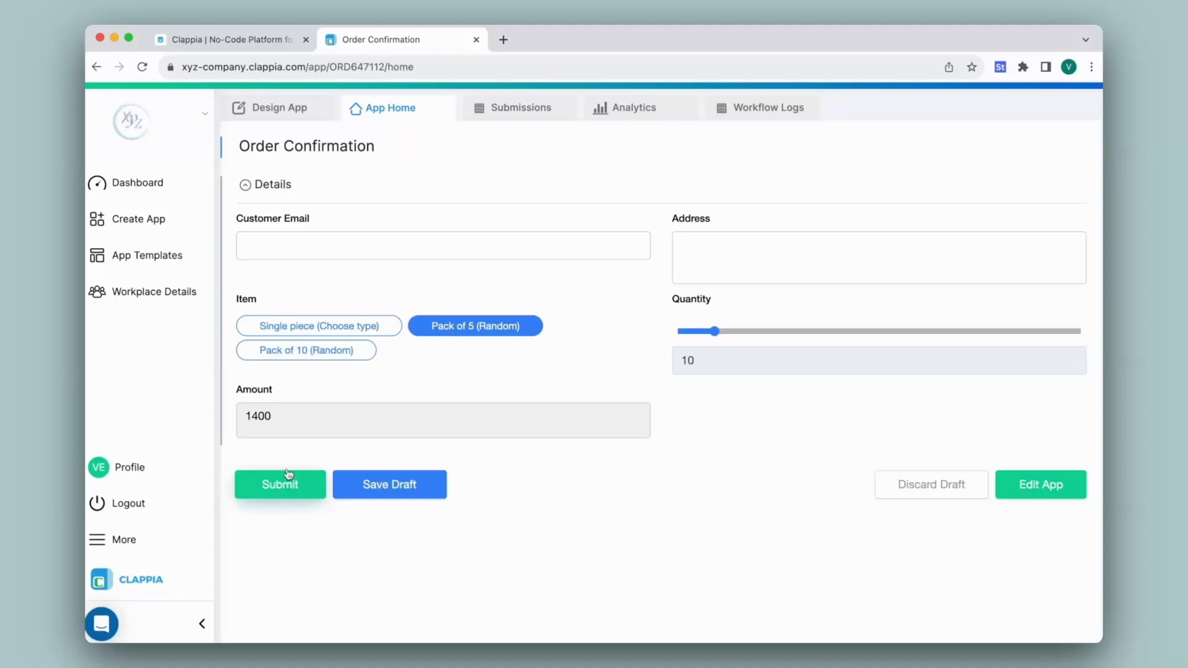
pyautogui.click(306, 330)
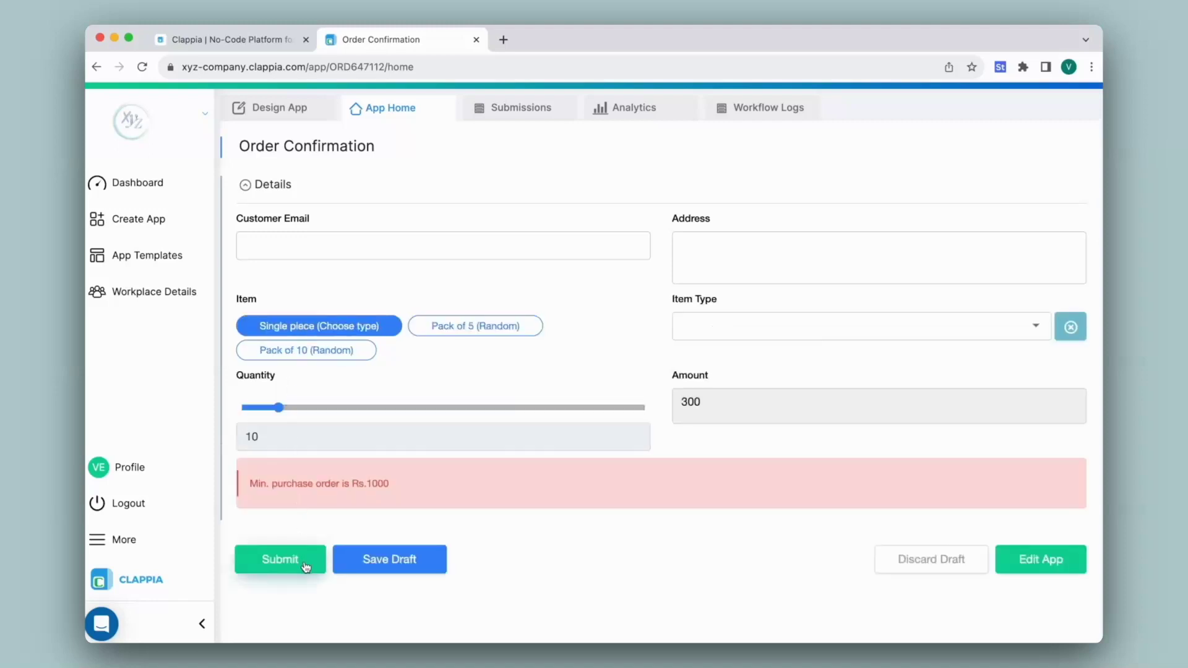
pyautogui.scroll(-2, 305, 566)
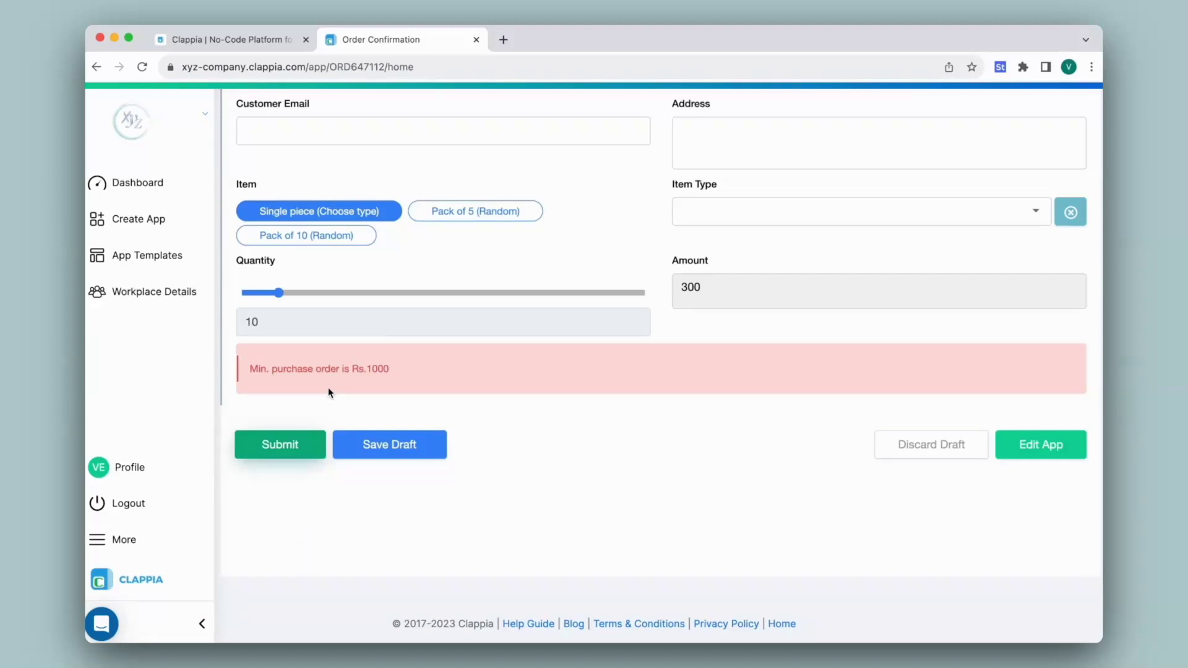
pyautogui.scroll(1, 327, 388)
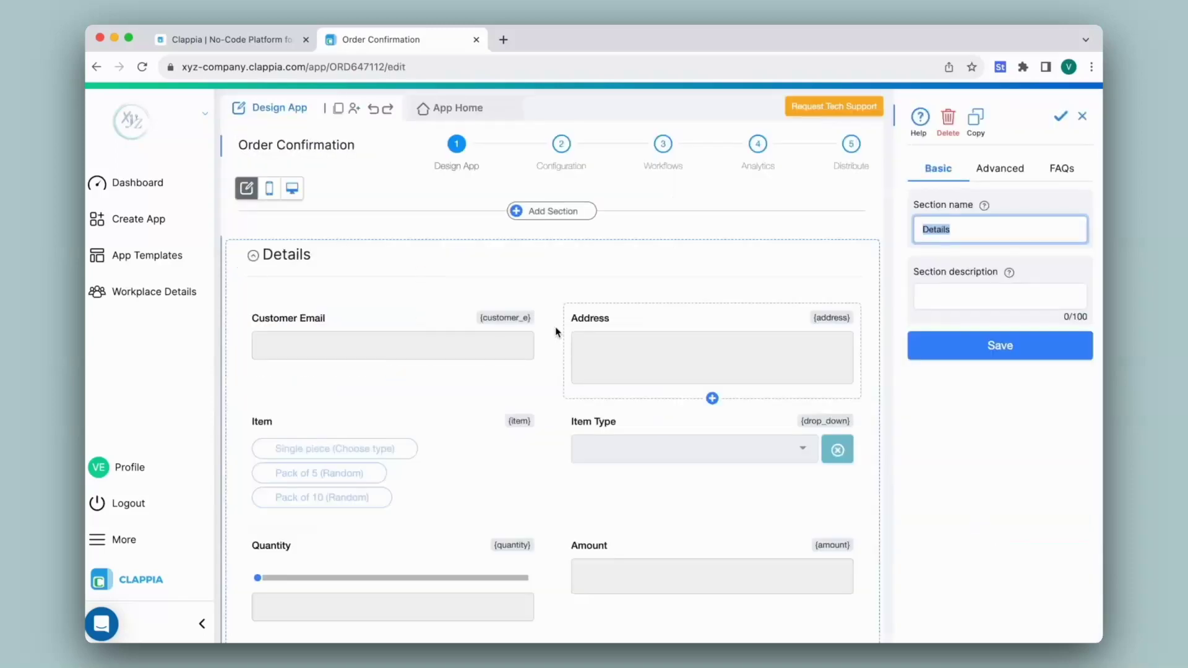
# Add a second validation block and set its type to Custom.
pyautogui.scroll(-6, 557, 332)
pyautogui.click(396, 385)
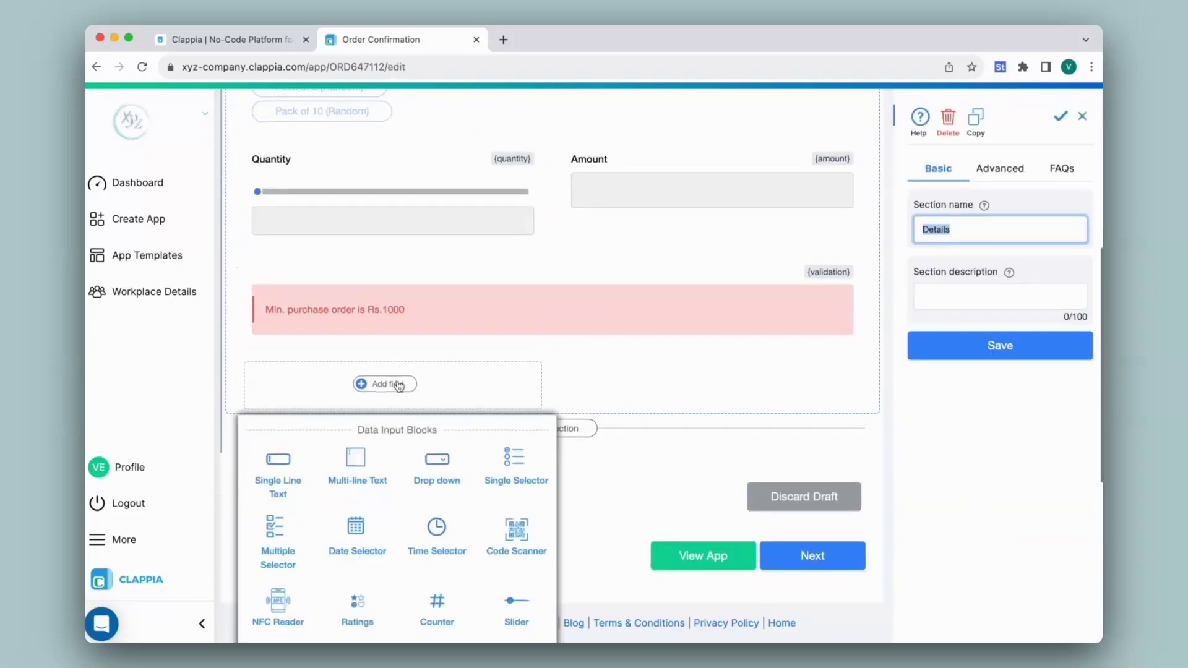
pyautogui.scroll(-6, 399, 386)
pyautogui.click(435, 615)
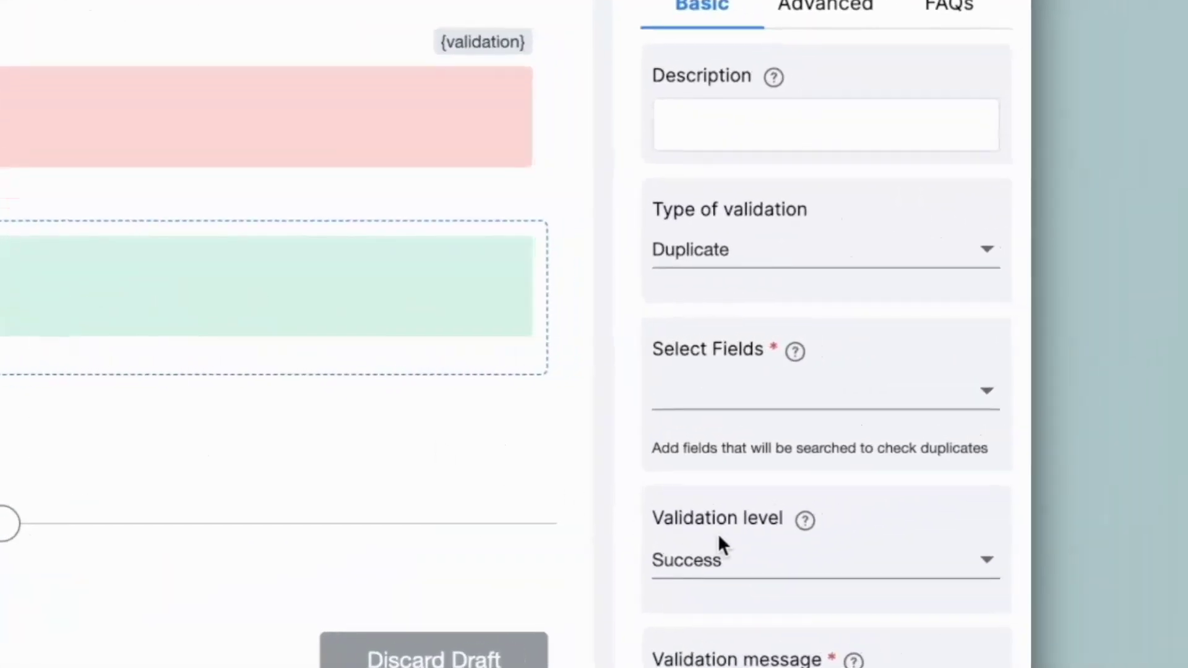
pyautogui.click(719, 265)
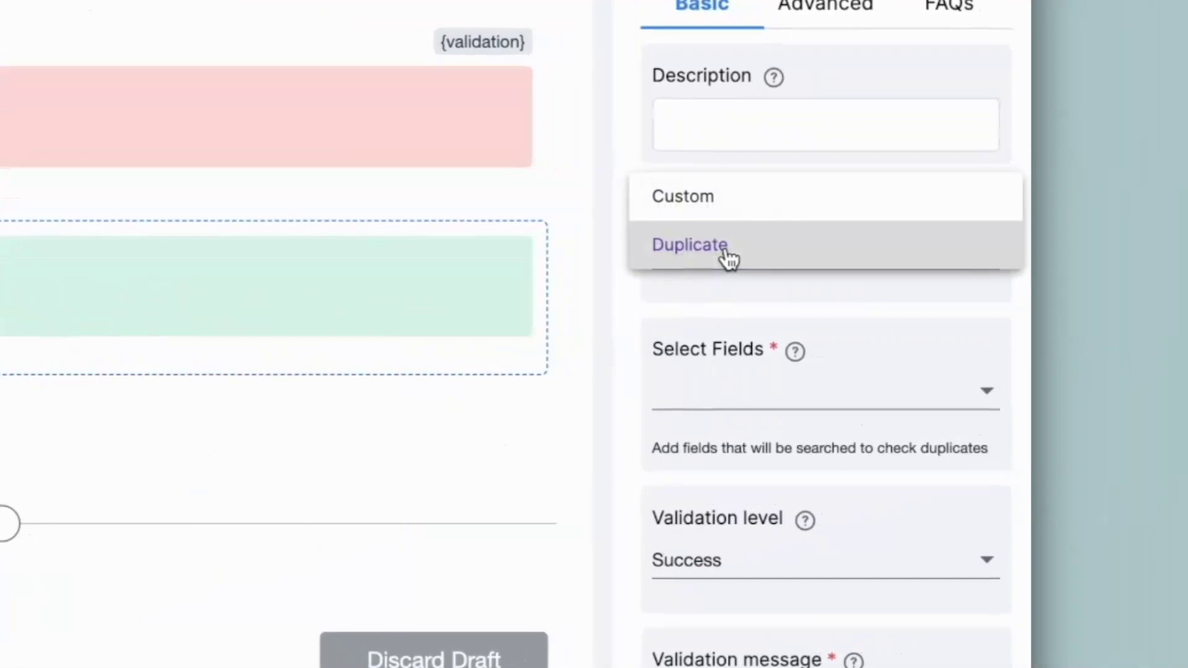
pyautogui.click(727, 202)
# Give it the condition {amount}>1000 and the message 'Click submit to confirm the order.'.
pyautogui.click(756, 424)
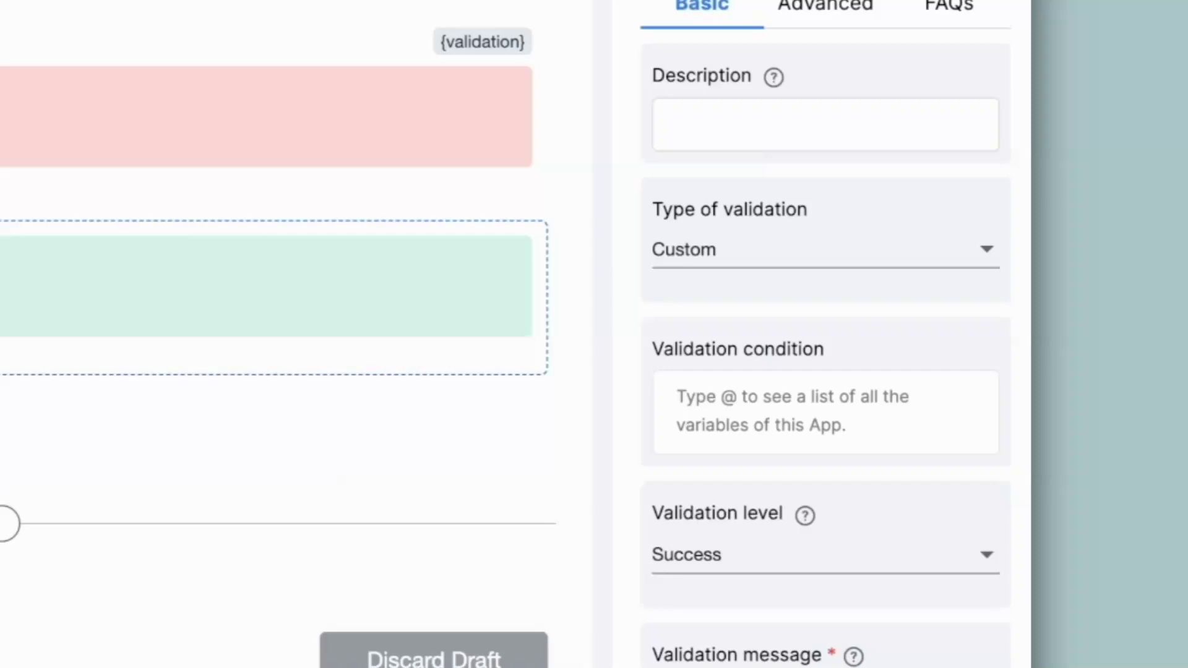
pyautogui.write('@amou')
pyautogui.click(798, 427)
pyautogui.write('>1000')
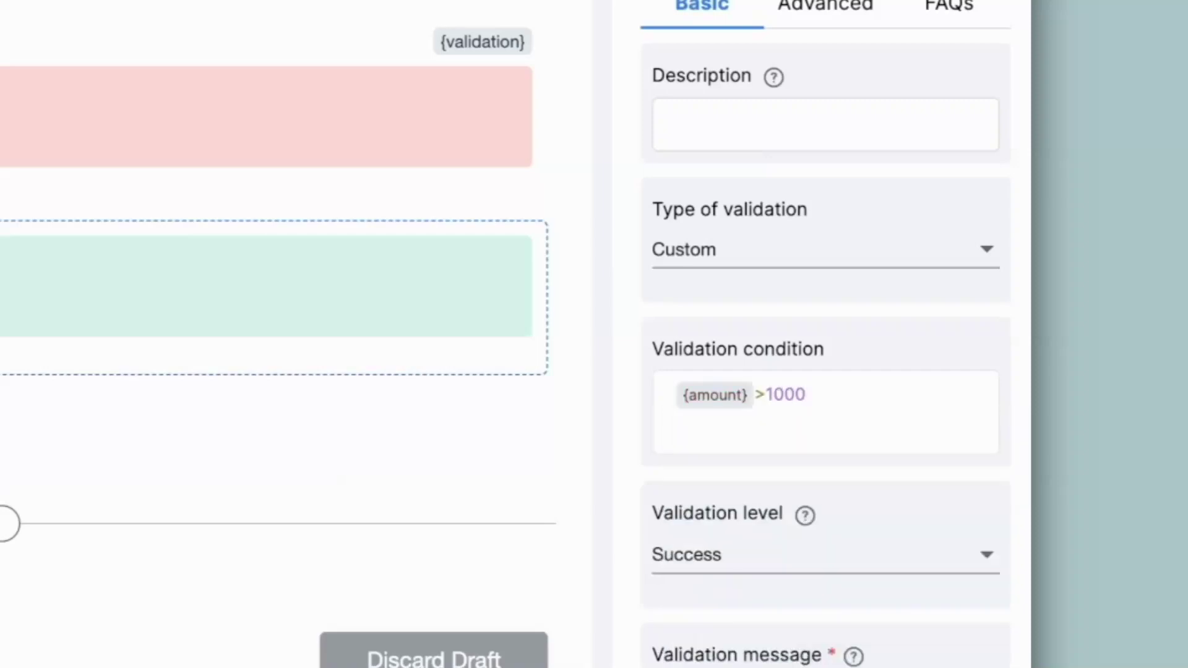
pyautogui.moveTo(764, 427); pyautogui.dragTo(641, 429)
pyautogui.write('Click submi')
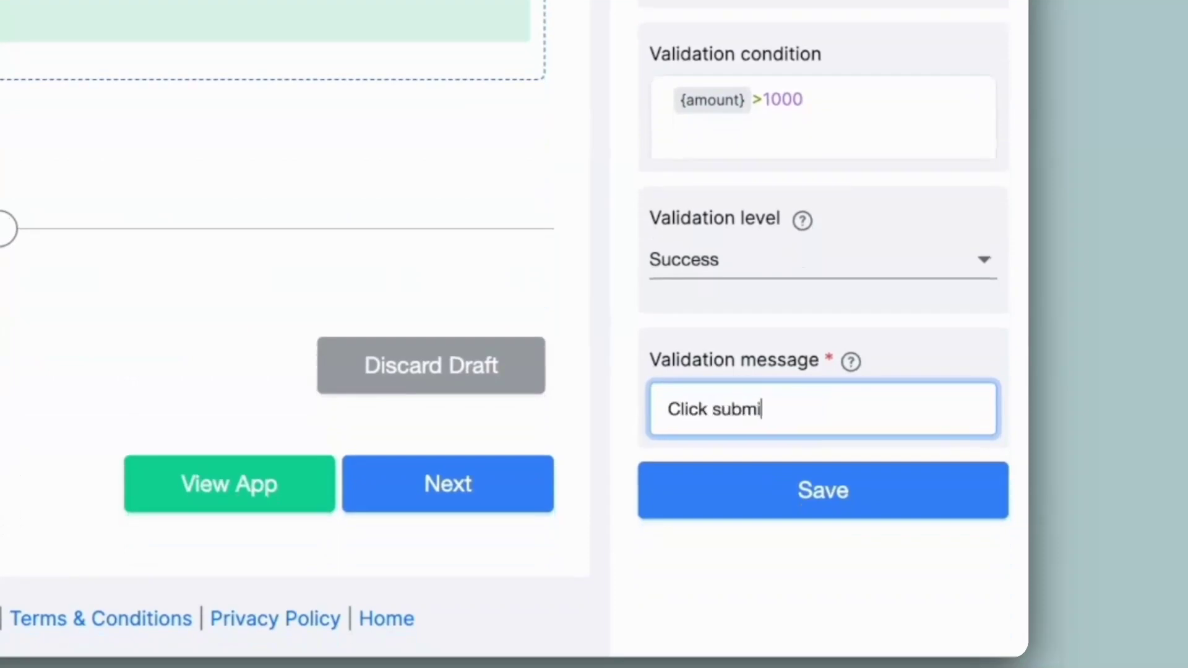
pyautogui.write('t to confirm the order.')
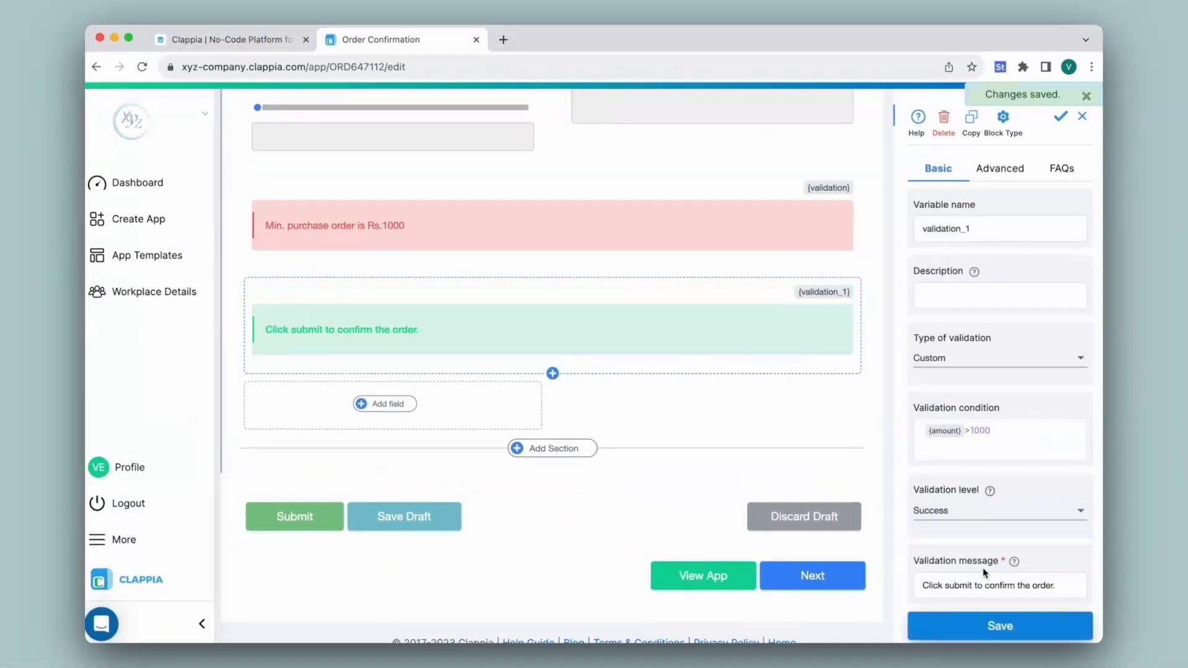
pyautogui.scroll(10, 594, 402)
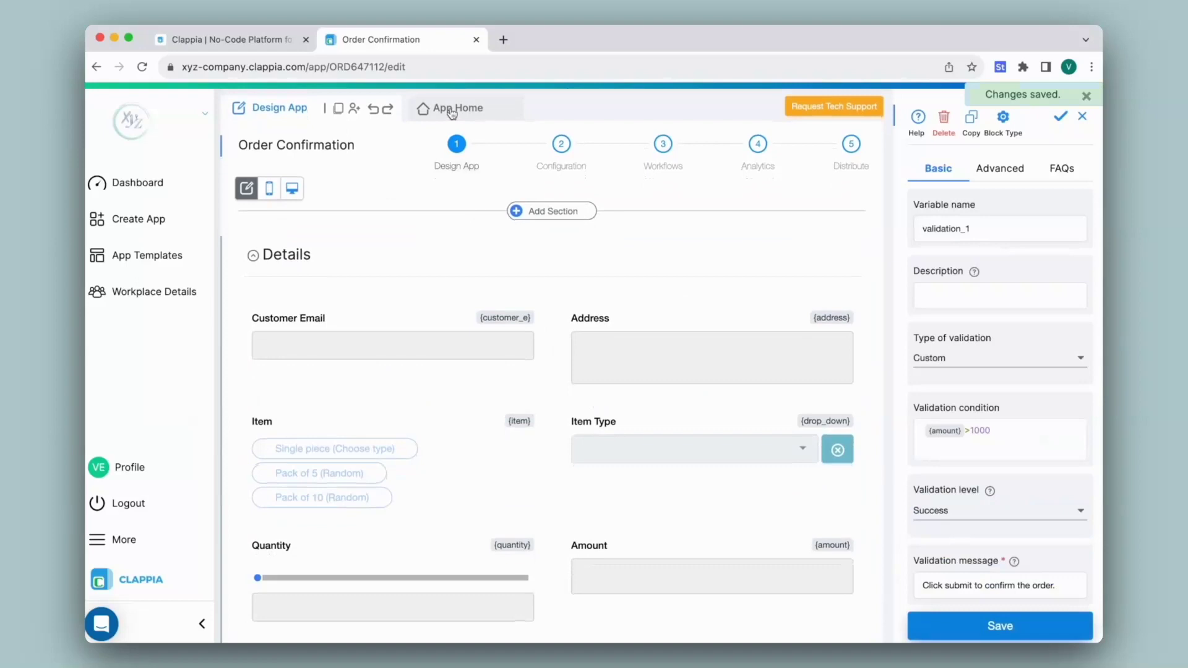
# Preview the form with Pack of 5 at quantity 4 to trigger the Rs.1000 minimum-order error.
pyautogui.click(451, 111)
pyautogui.click(493, 331)
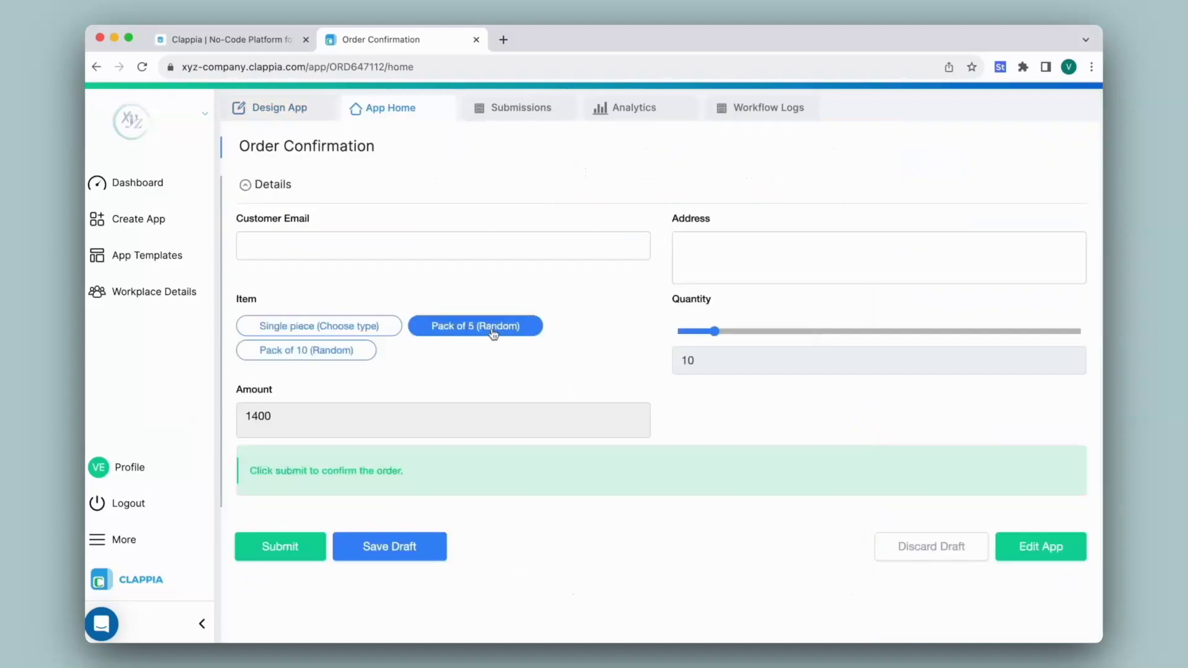
pyautogui.moveTo(713, 337)
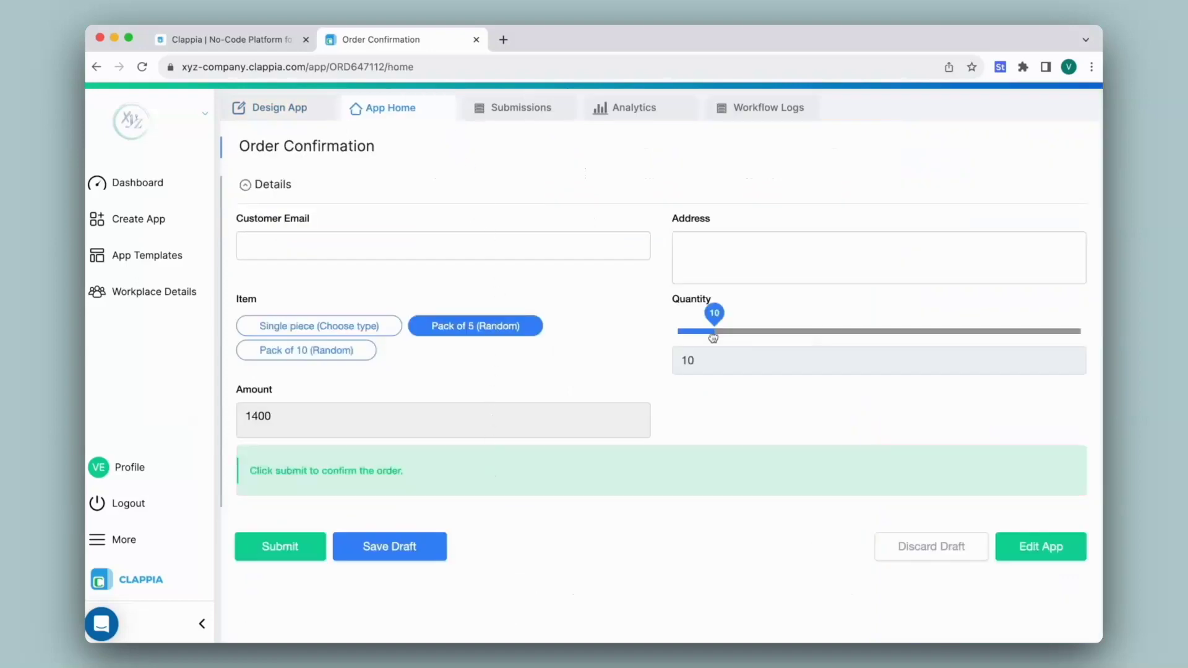
pyautogui.moveTo(714, 337); pyautogui.dragTo(689, 340)
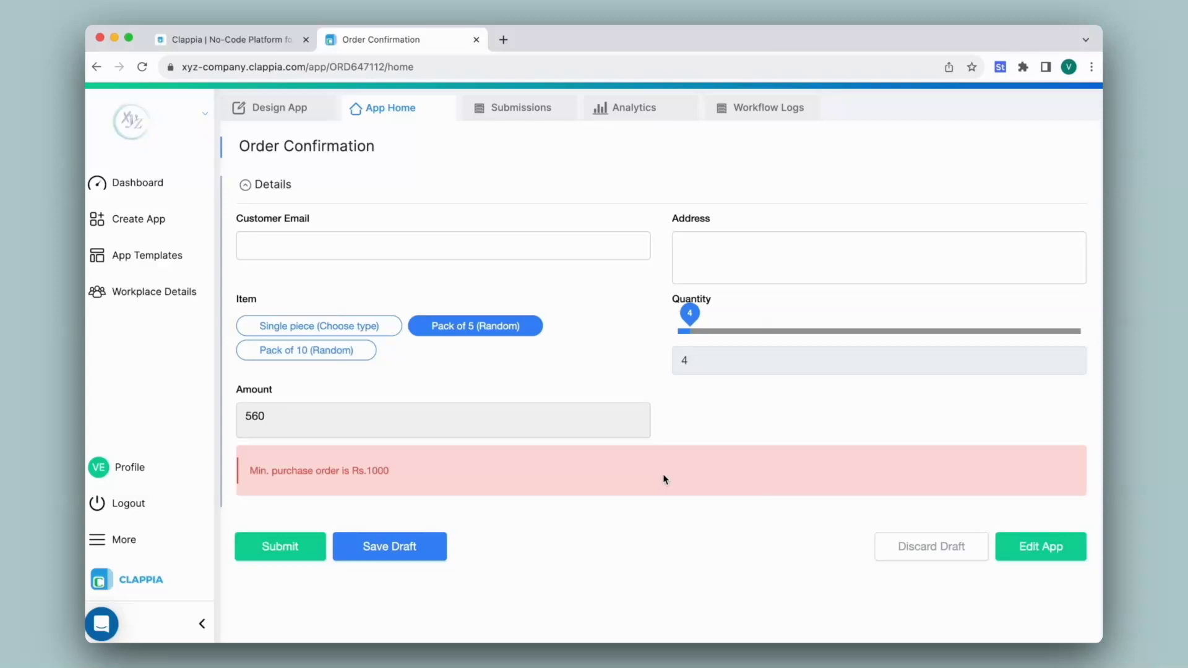
pyautogui.click(282, 112)
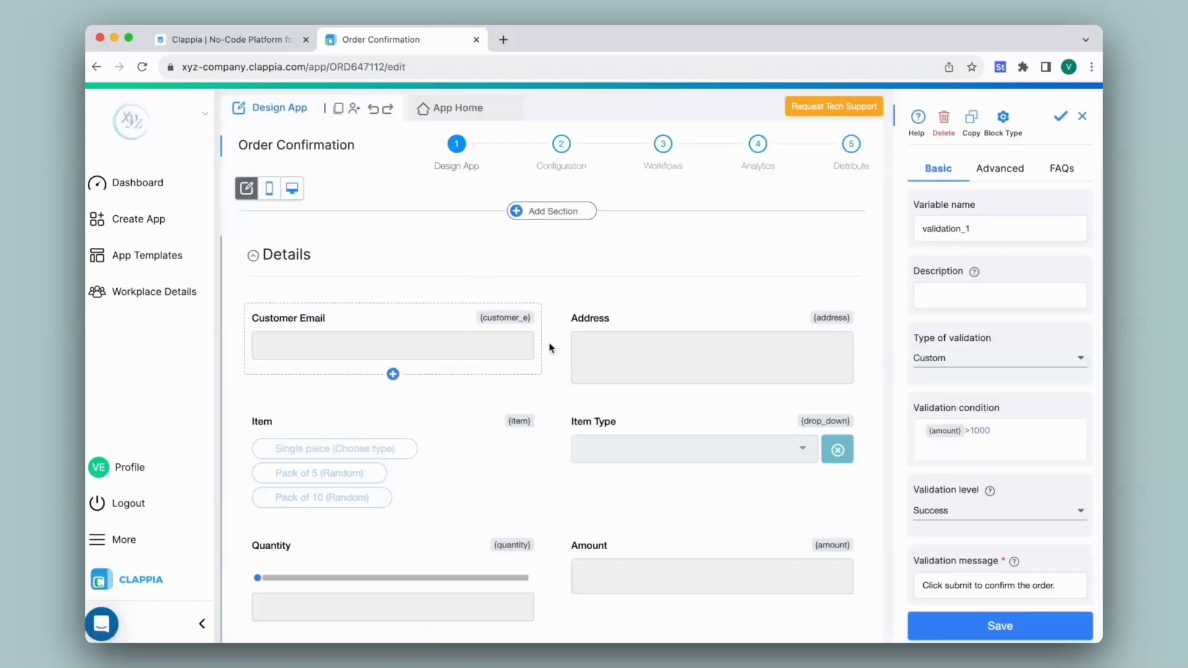
# Add a new validation block with Custom type and Warning level.
pyautogui.scroll(-10, 548, 343)
pyautogui.click(402, 384)
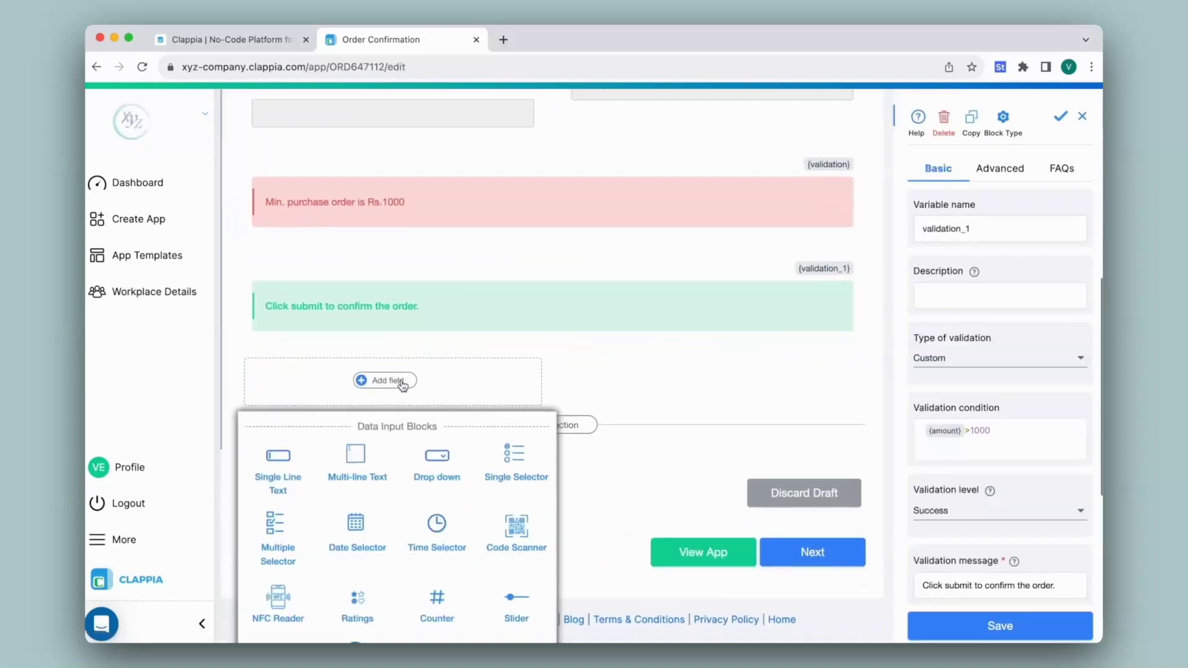
pyautogui.scroll(-6, 403, 384)
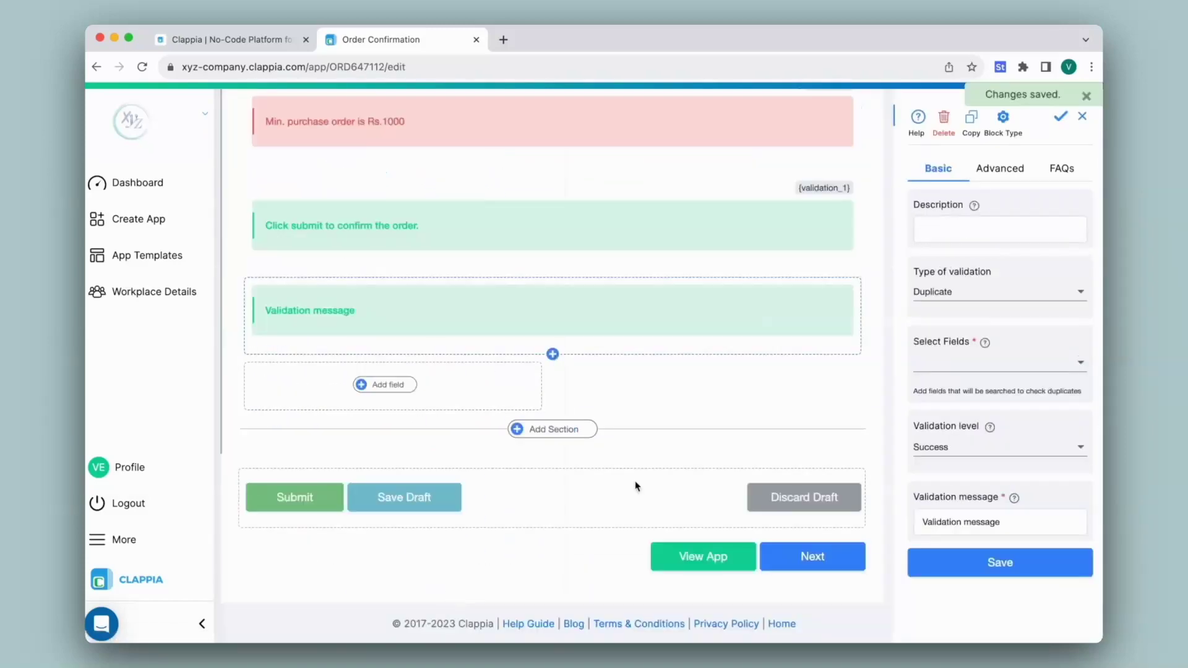
pyautogui.click(990, 449)
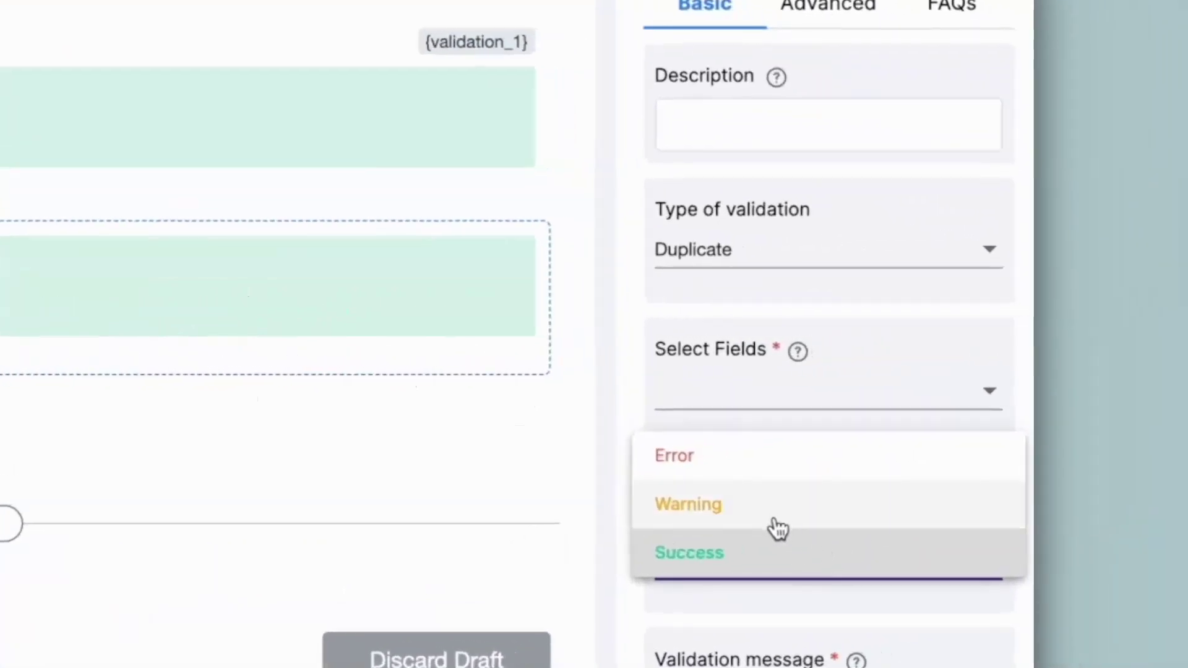
pyautogui.click(775, 516)
pyautogui.click(715, 243)
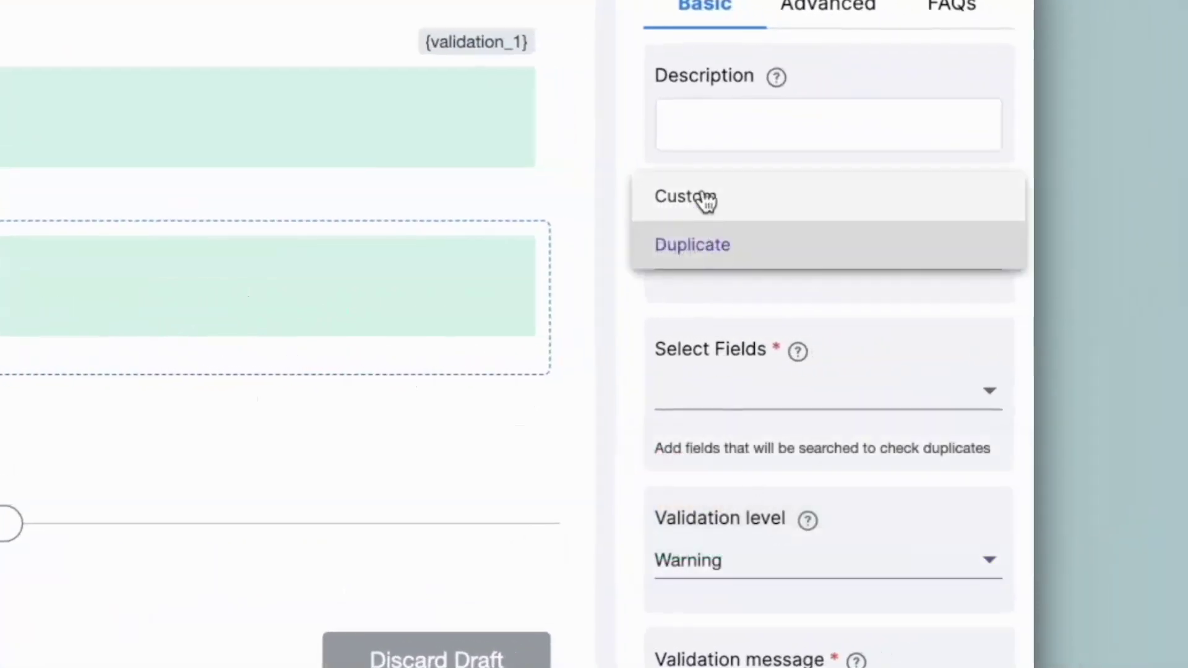
pyautogui.click(702, 197)
# Set its condition to {amount}>10000 with the 'exceeding Rs.10000' warning message, and save.
pyautogui.click(733, 430)
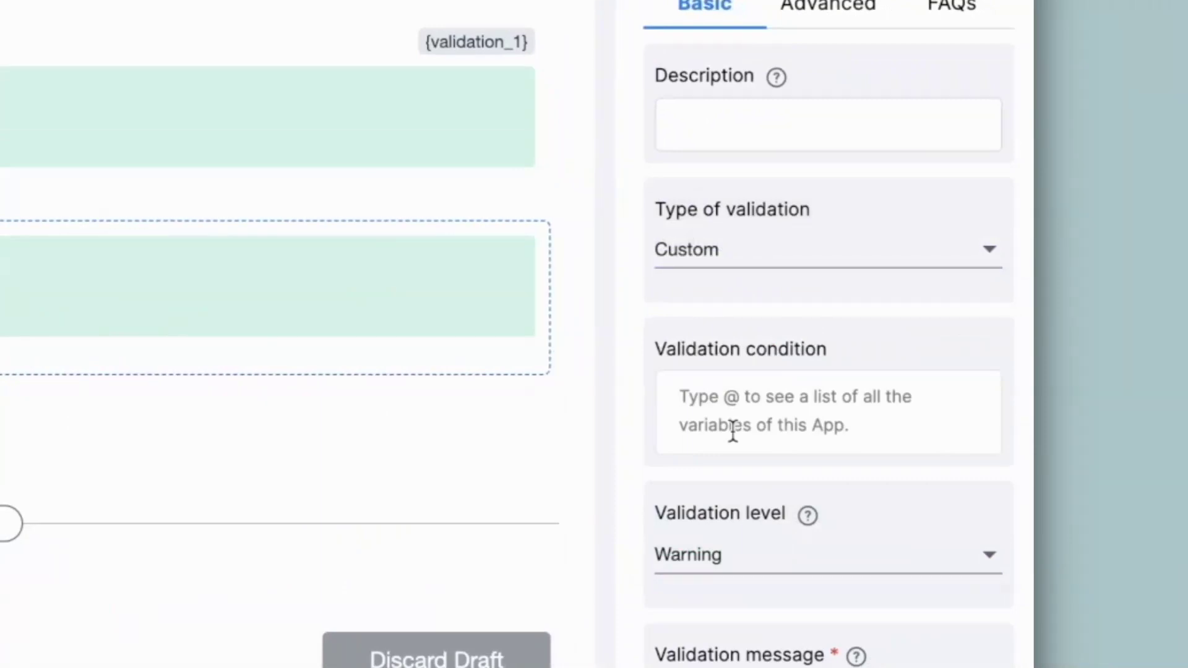
pyautogui.write('@amount')
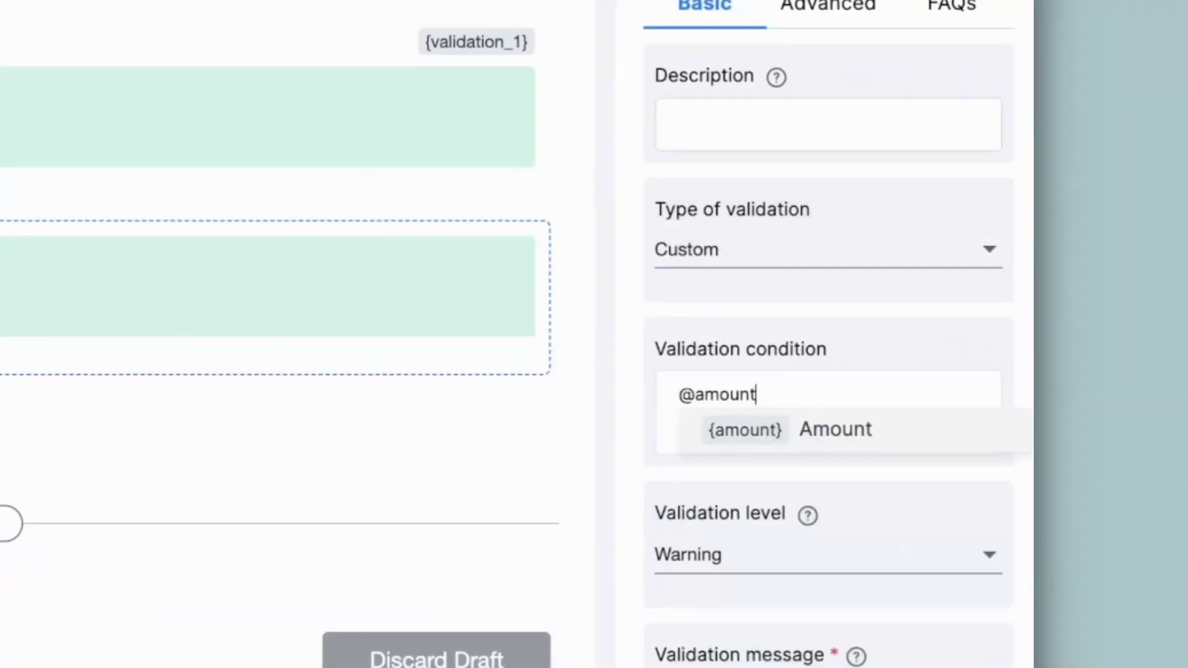
pyautogui.click(750, 440)
pyautogui.write('>10000')
pyautogui.press('Tab')
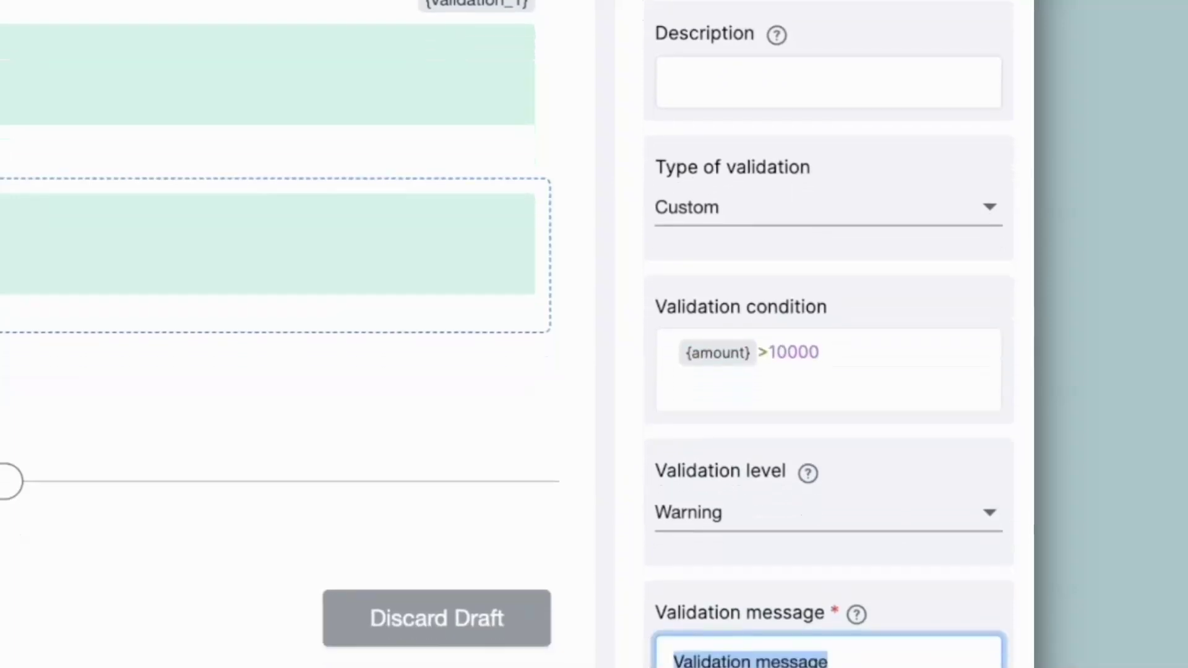
pyautogui.write('Warning: The purchase amount is exceeding Rs.10000. Click submit to confirm the order.')
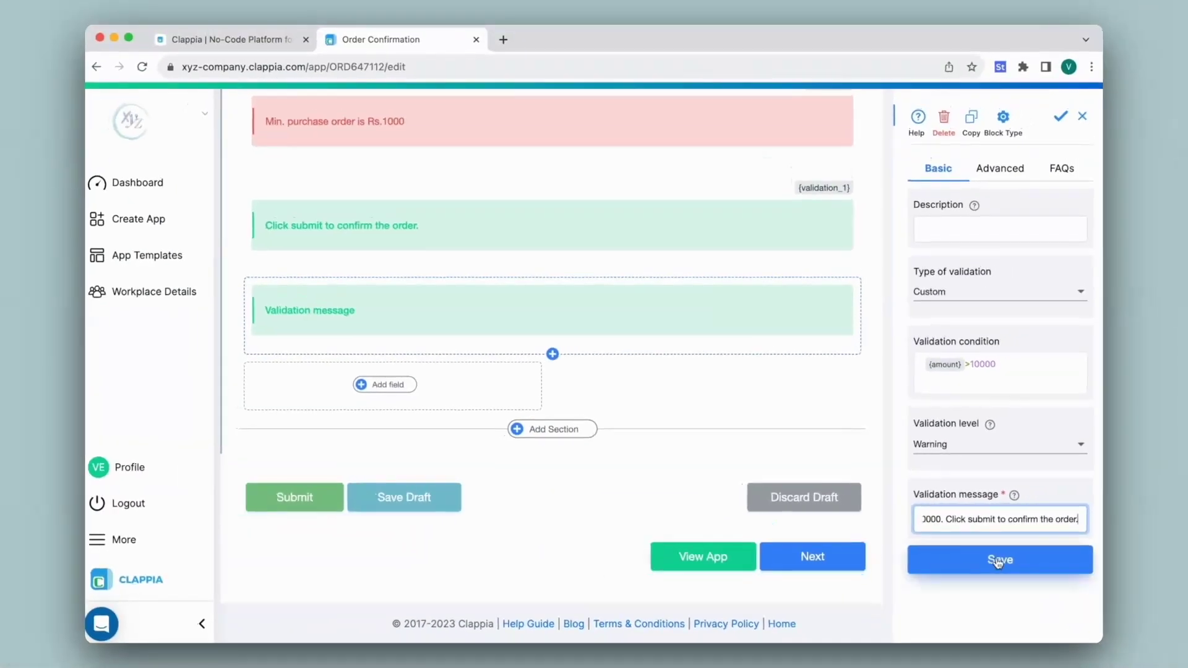
pyautogui.click(1004, 561)
pyautogui.scroll(10, 606, 401)
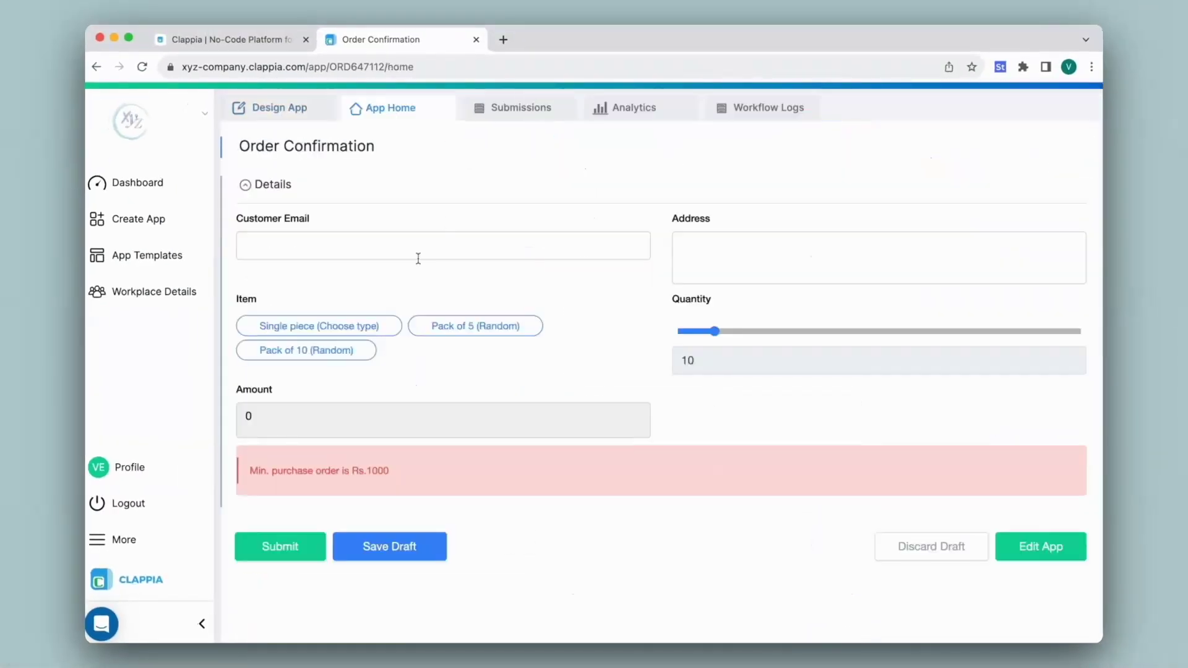
pyautogui.click(342, 351)
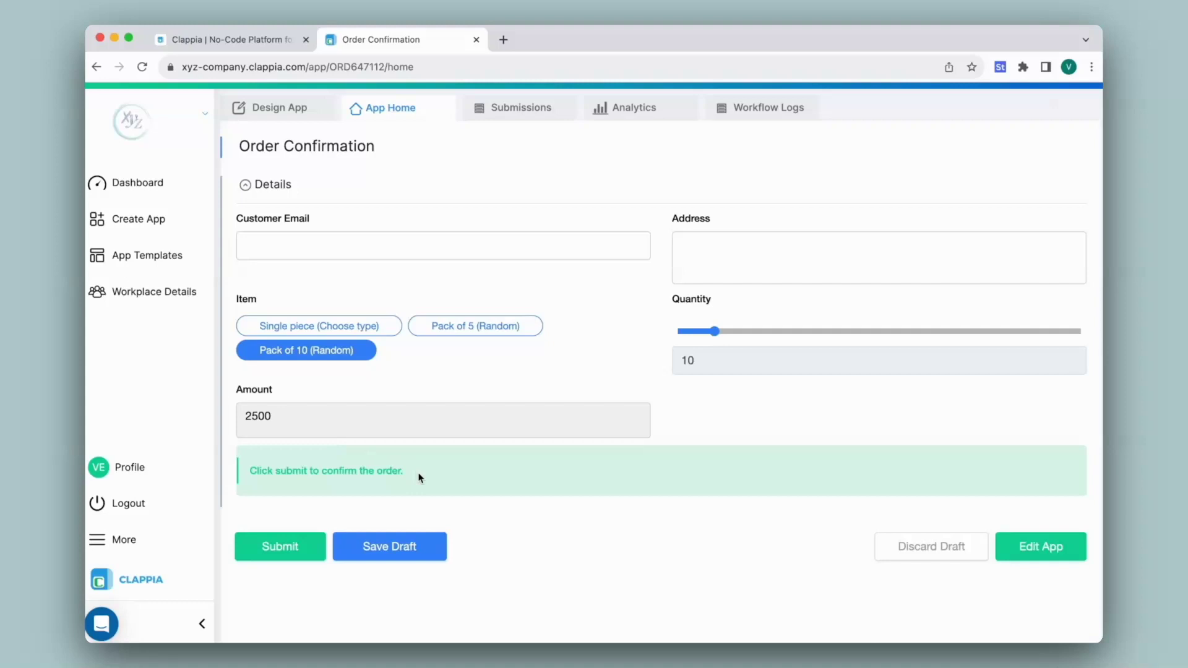
pyautogui.moveTo(715, 331); pyautogui.dragTo(851, 364)
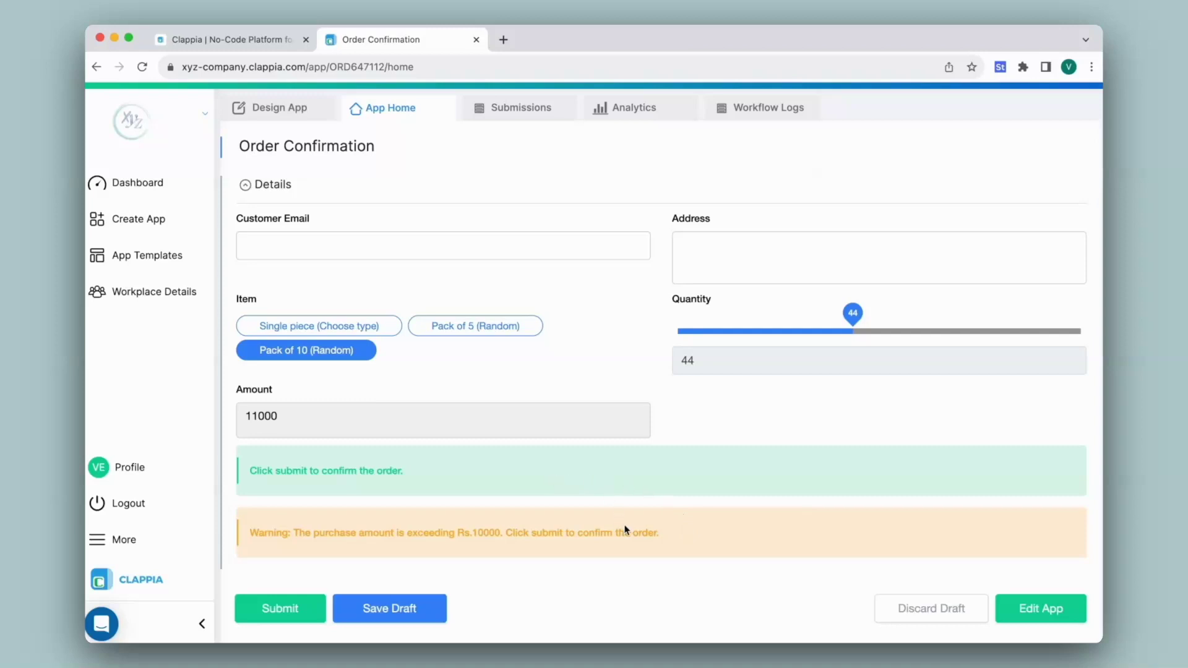
pyautogui.click(285, 117)
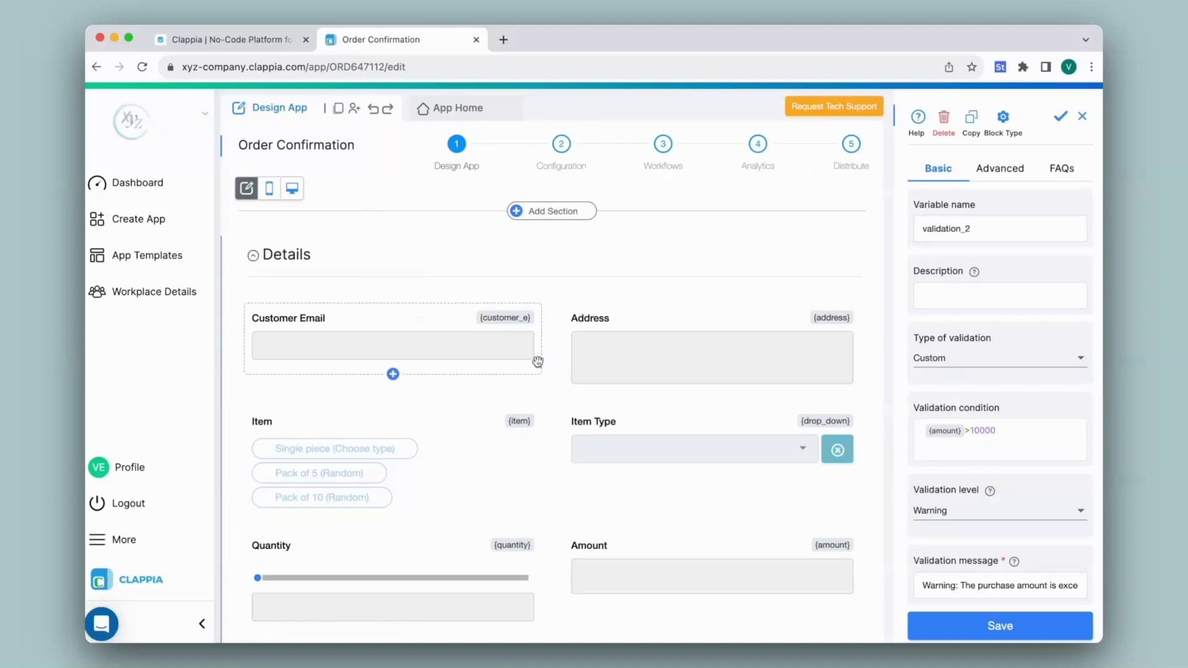
# Replace validation_1's condition with AND({amount}>1000, {amount}<=10000).
pyautogui.scroll(-7, 526, 349)
pyautogui.click(549, 360)
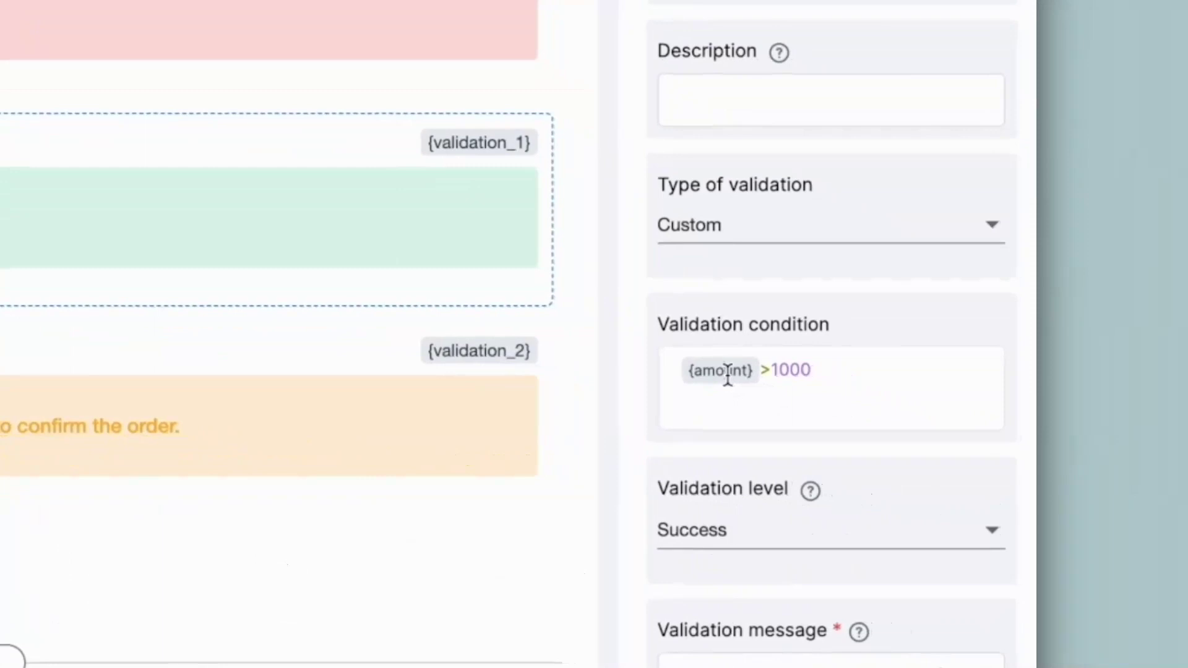
pyautogui.hotkey('ctrl', 'a')
pyautogui.write('AND')
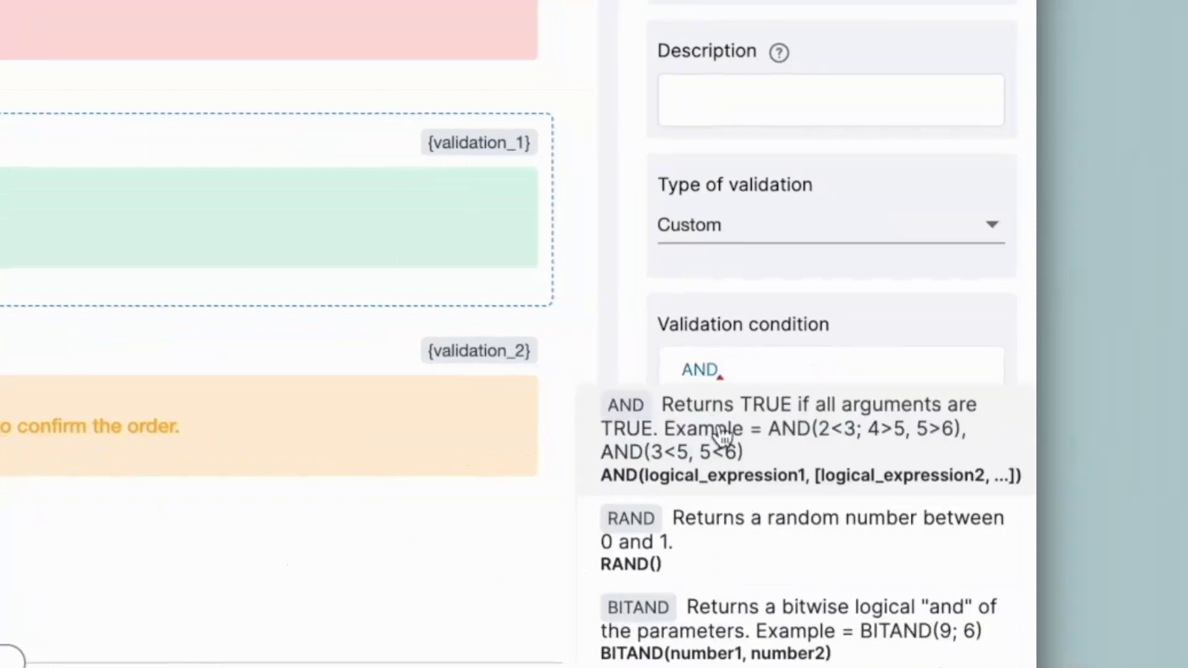
pyautogui.click(717, 421)
pyautogui.write('@amout')
pyautogui.click(748, 425)
pyautogui.write('>1000,@amount')
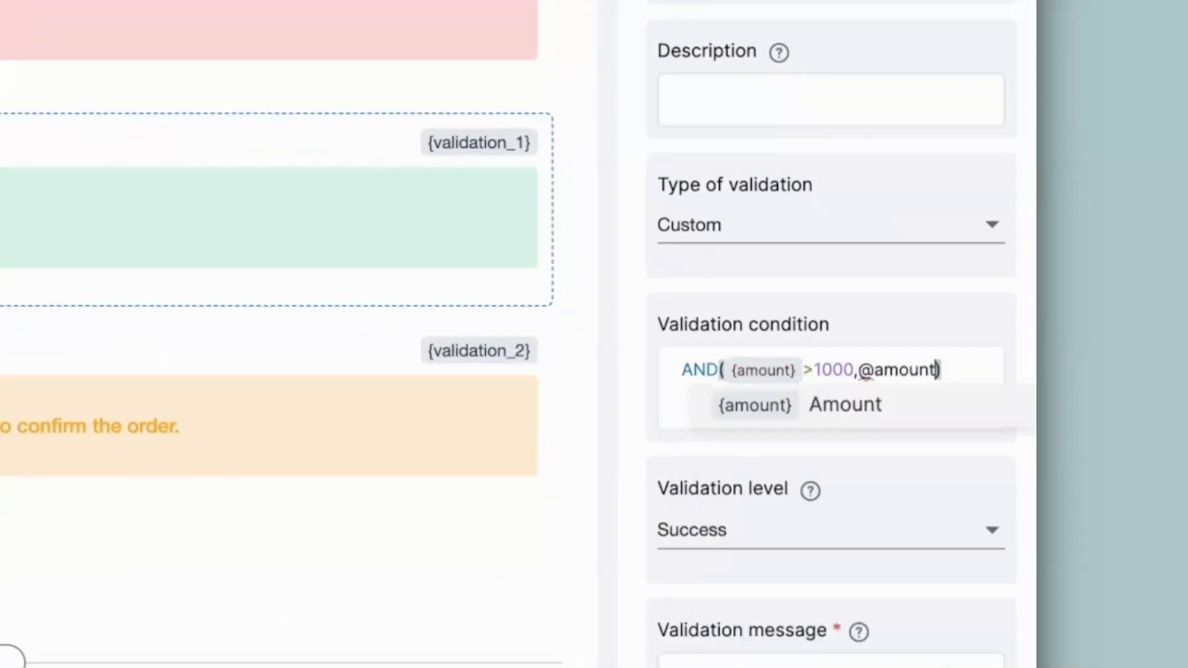
pyautogui.click(756, 411)
pyautogui.write('<=10000')
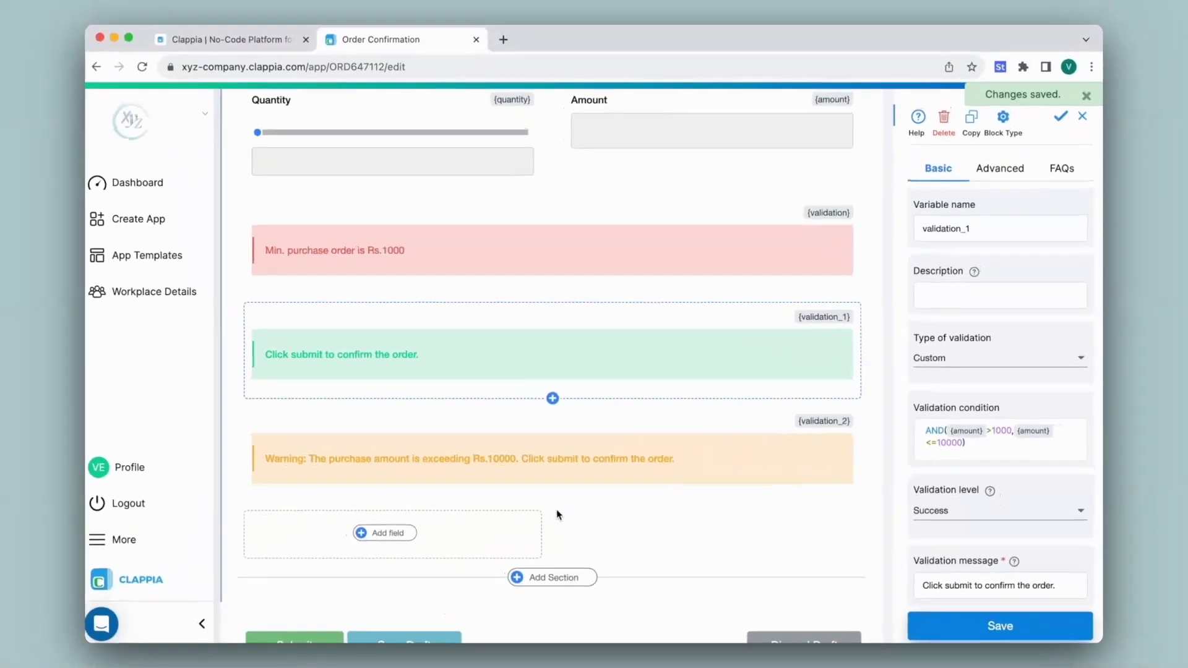
pyautogui.scroll(10, 555, 514)
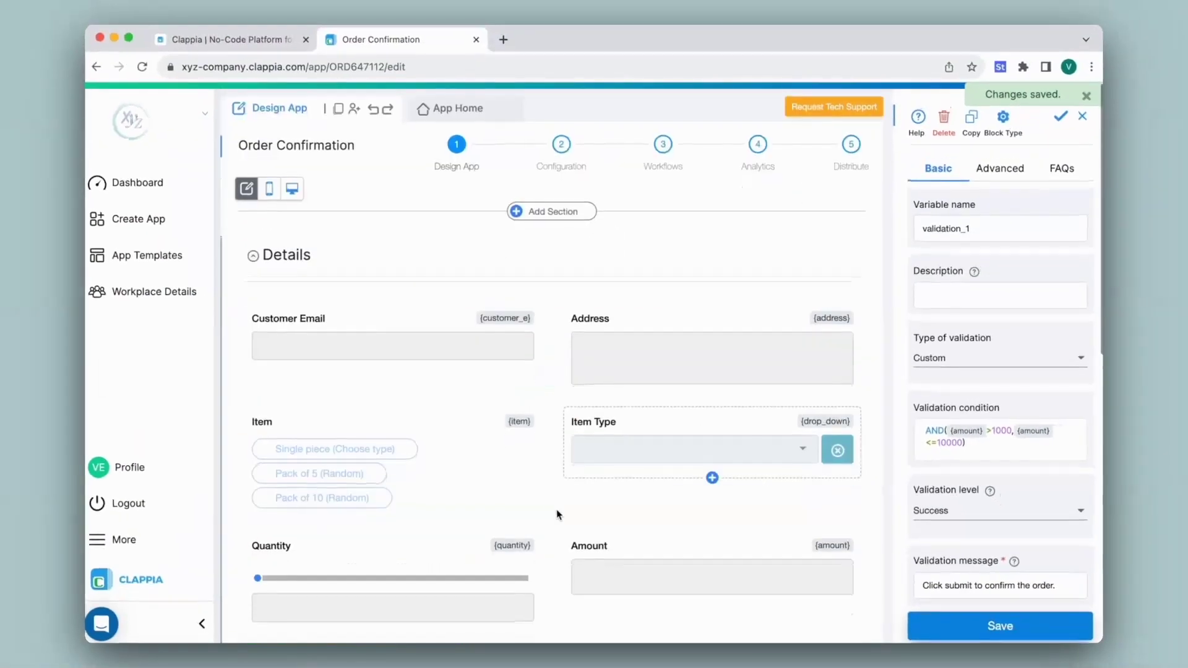
# Test a Pack of 10 order at quantity 41, giving Amount 10250 with only the Rs.10000 warning.
pyautogui.click(455, 119)
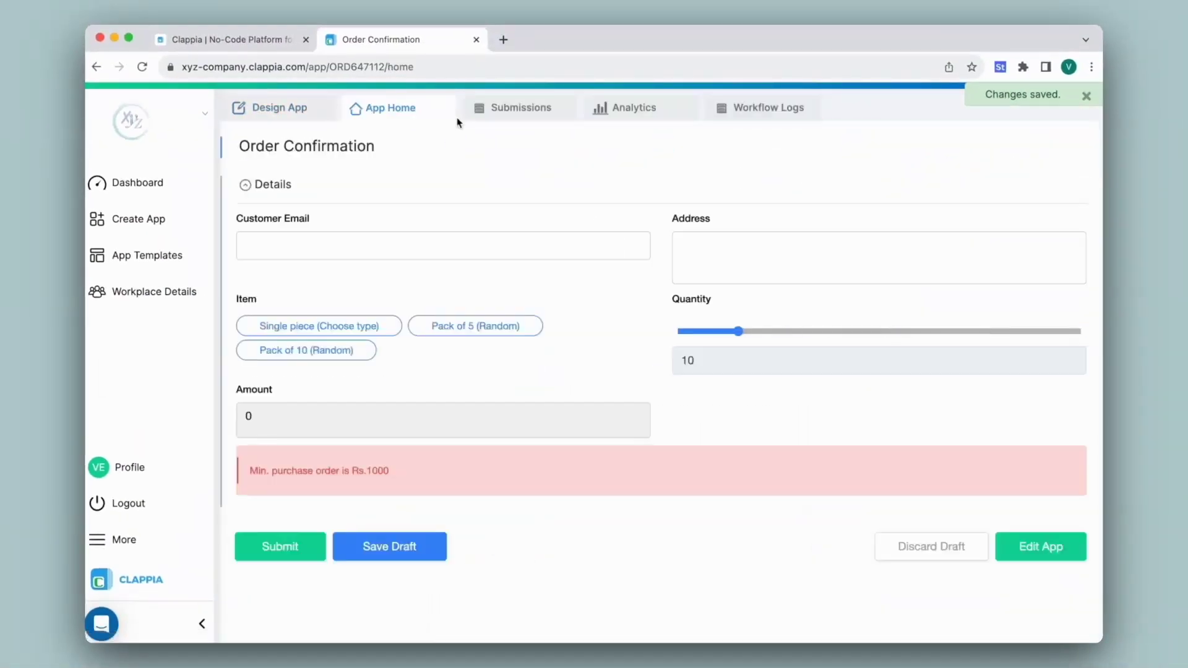
pyautogui.click(332, 353)
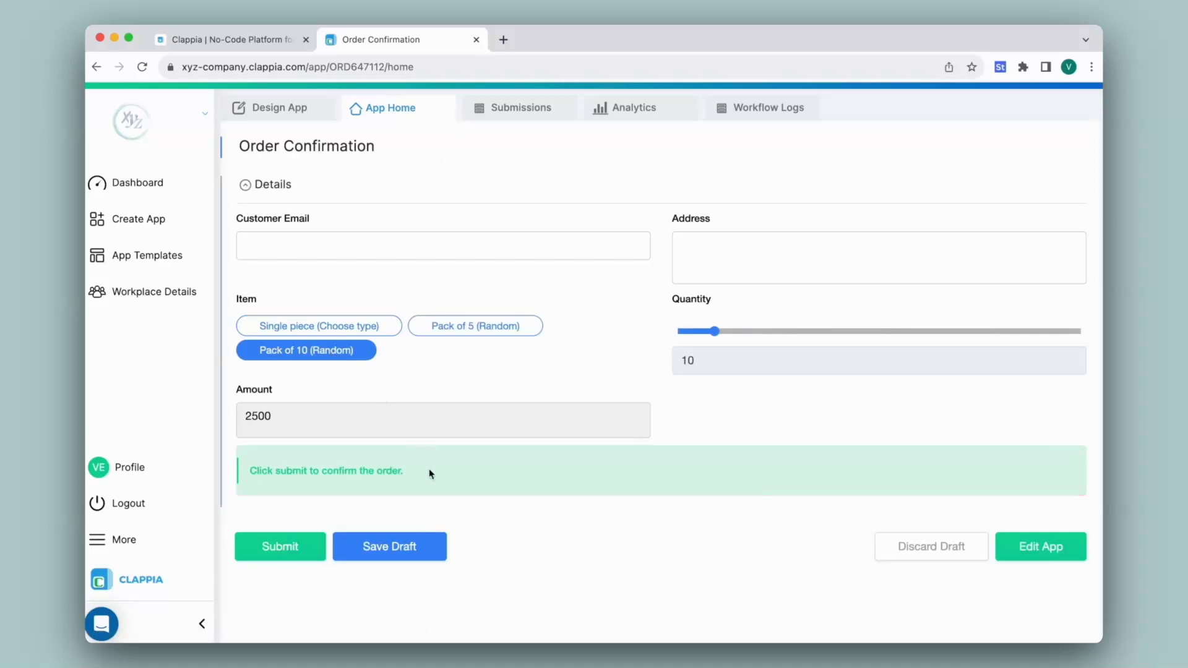
pyautogui.moveTo(715, 332); pyautogui.dragTo(841, 345)
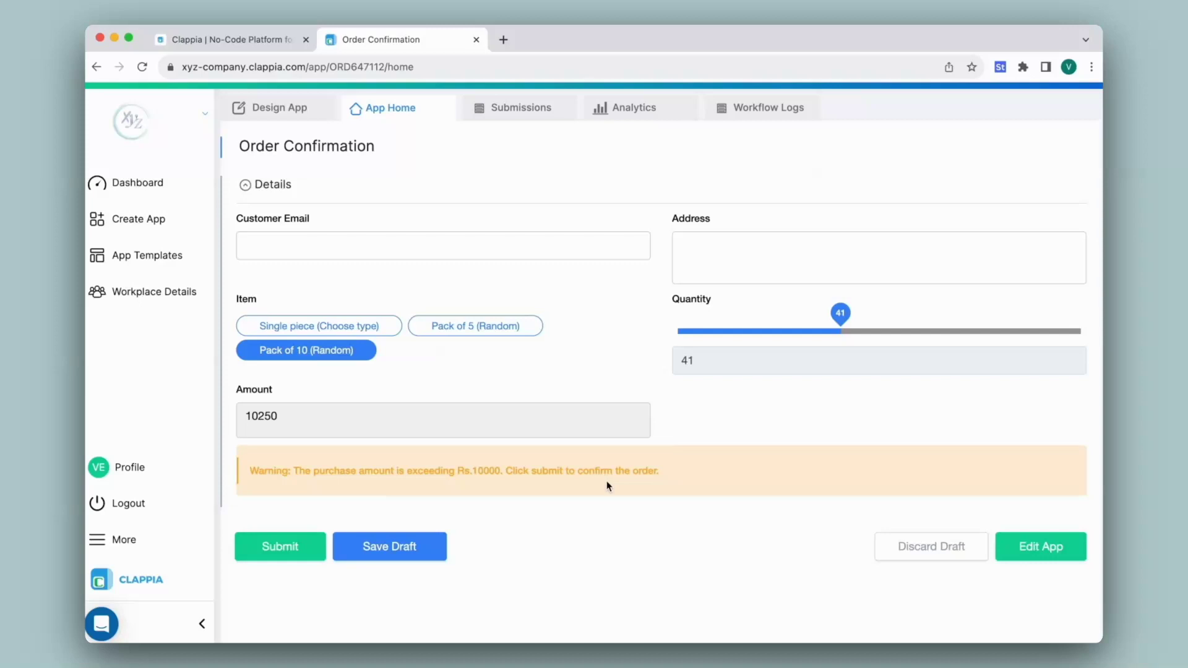
pyautogui.click(302, 114)
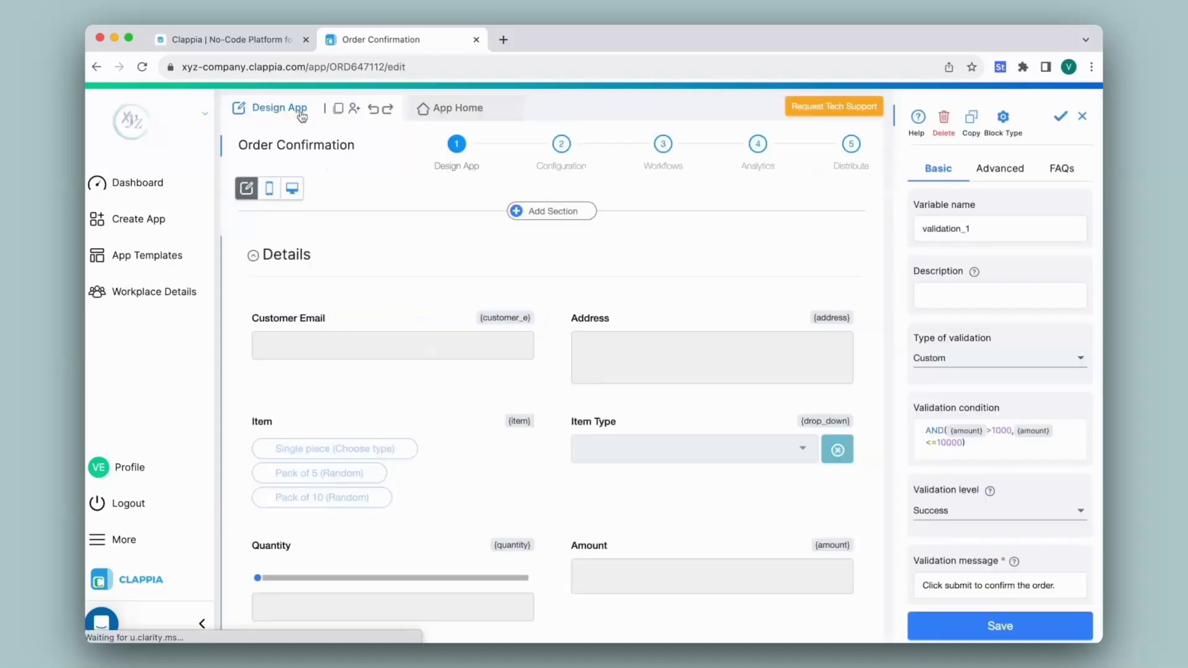
# Confirm Customer Email's Advanced validation is Email, then enter 'test' to see it rejected.
pyautogui.click(399, 339)
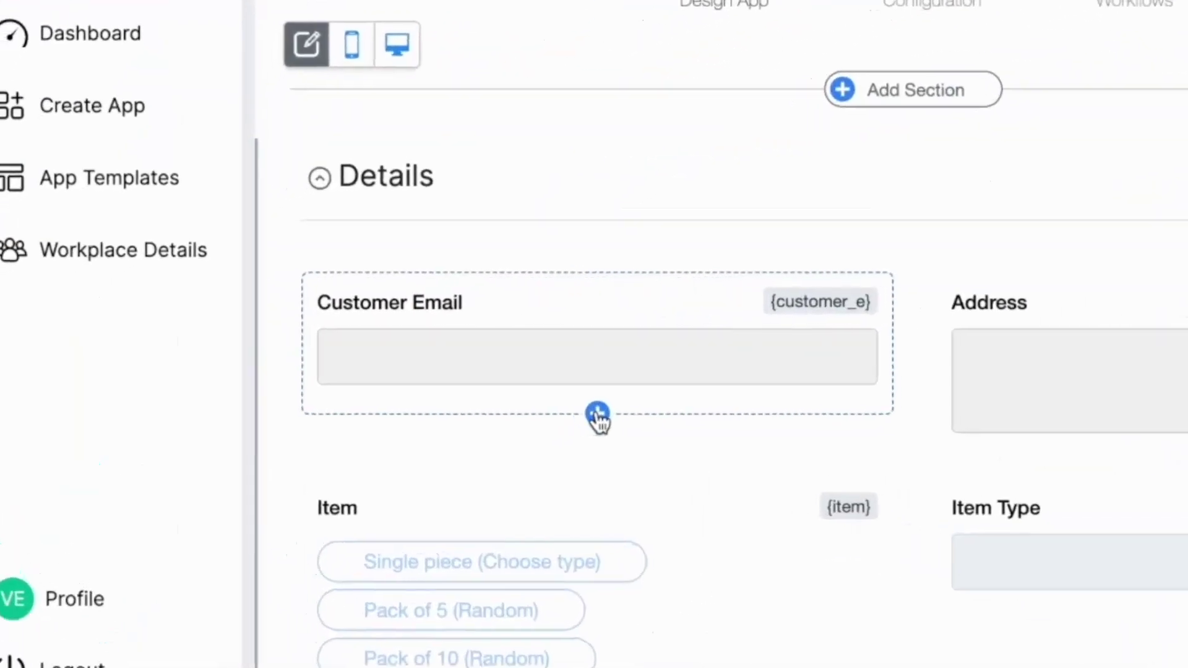
pyautogui.click(393, 374)
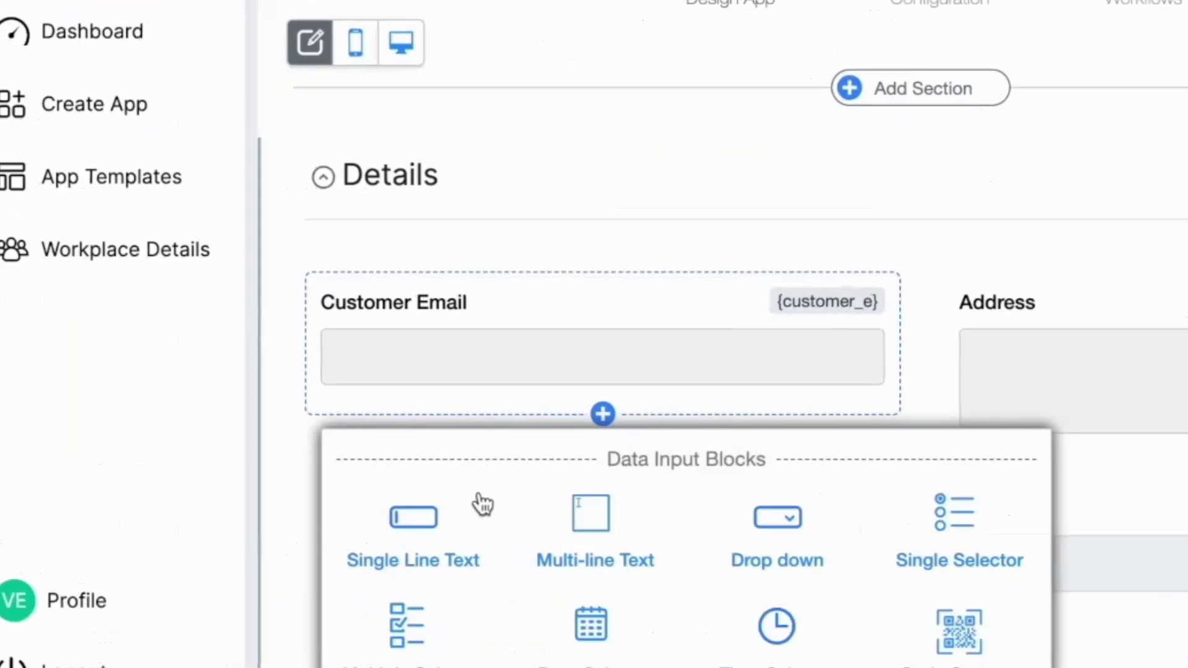
pyautogui.click(666, 366)
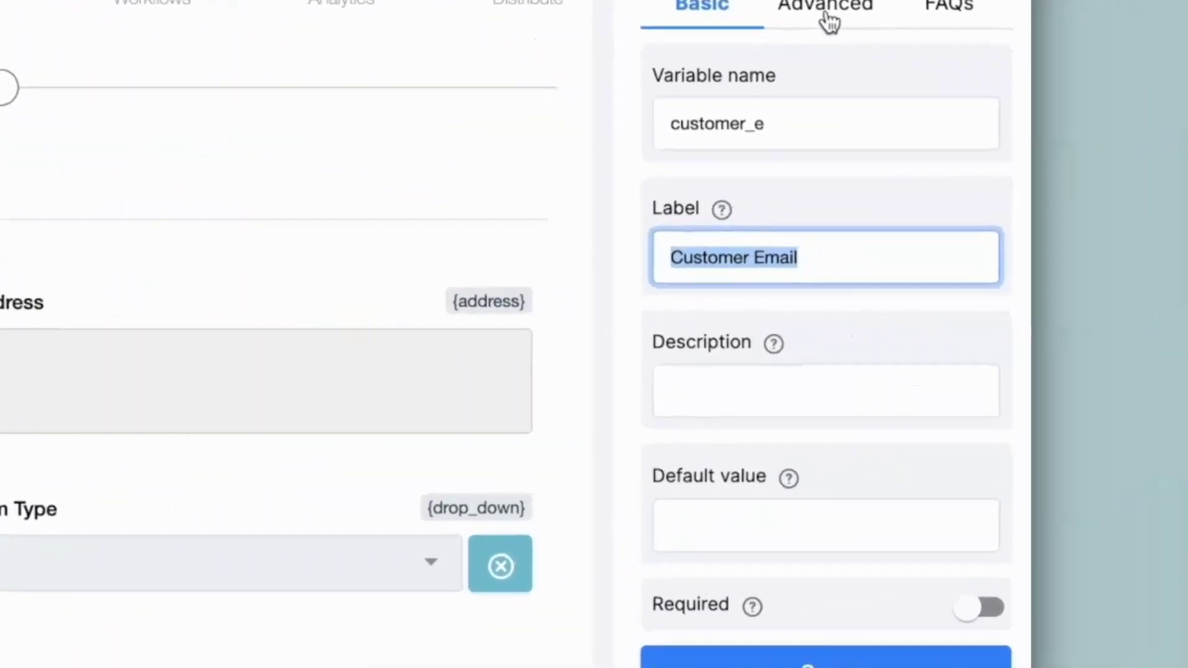
pyautogui.click(827, 19)
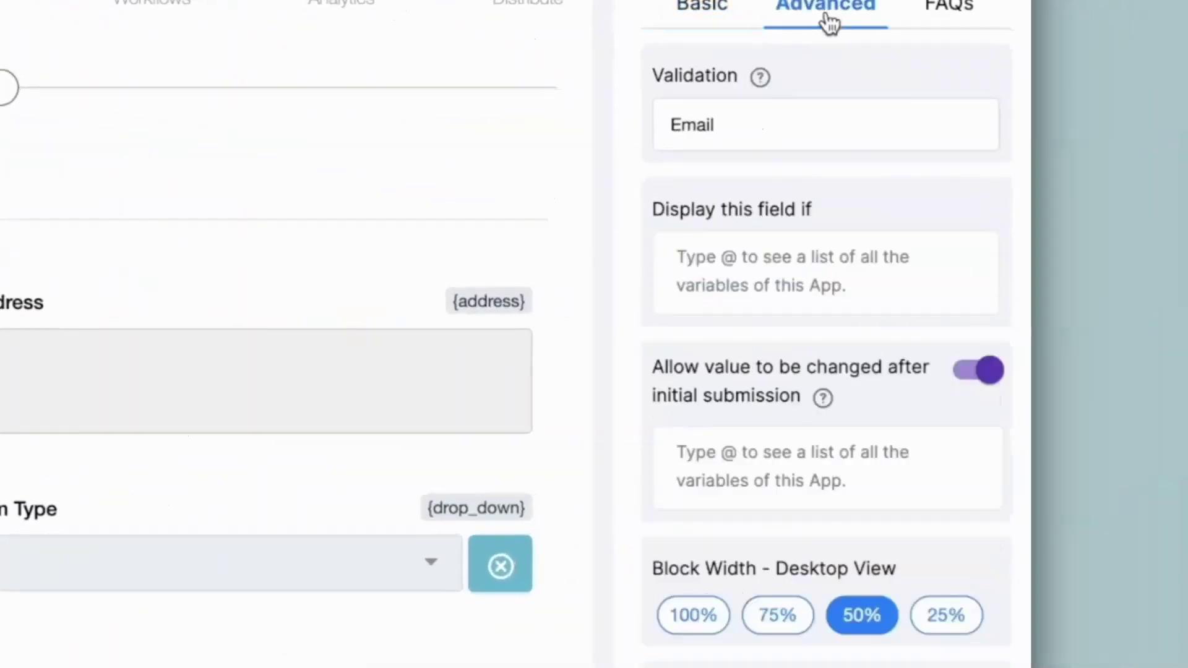
pyautogui.click(745, 127)
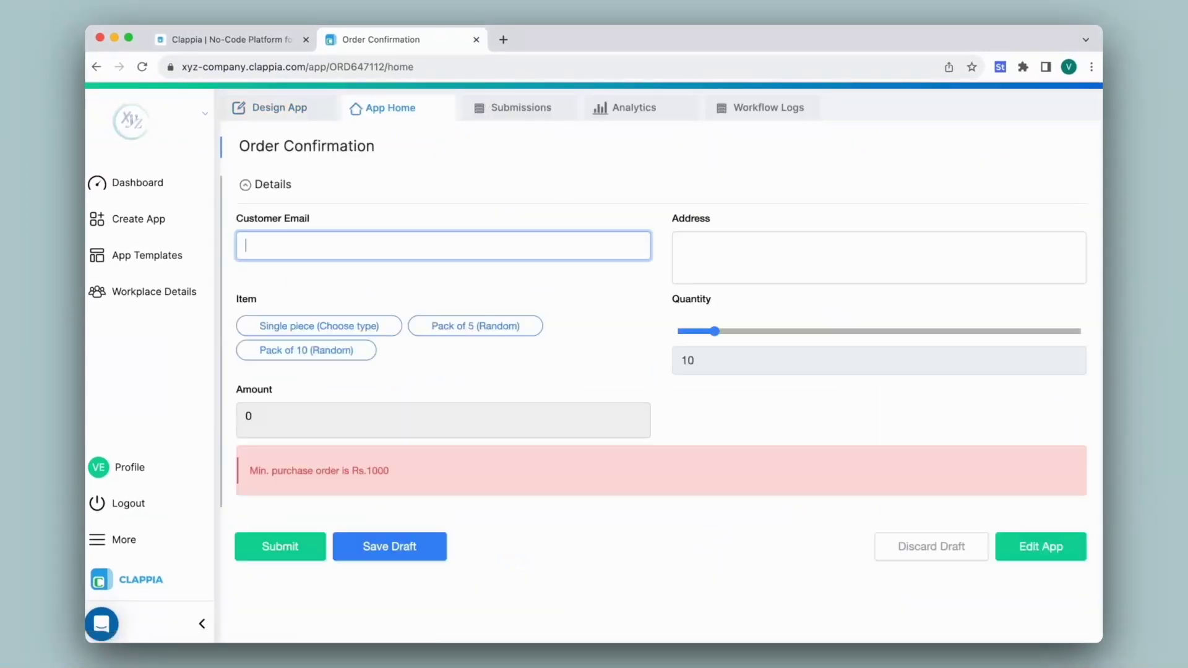
pyautogui.write('test')
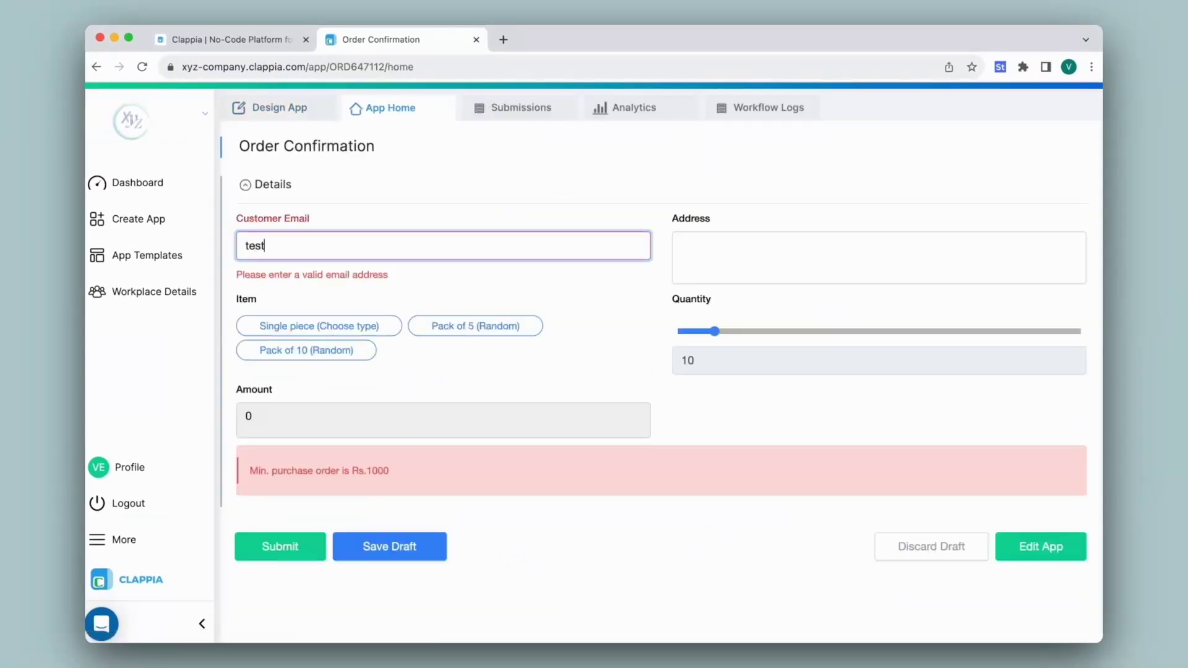
# Replace 'test' with a valid customer email and enter the address 'Bangalore, India'.
pyautogui.press('BackSpace')
pyautogui.press('BackSpace')
pyautogui.press('BackSpace')
pyautogui.press('BackSpace')
pyautogui.click(751, 244)
pyautogui.write('Bangalore, India')
# Submit a Pack of 10 order at quantity 50 and review it in the Submissions table.
pyautogui.click(307, 350)
pyautogui.moveTo(715, 331); pyautogui.dragTo(875, 331)
pyautogui.click(280, 546)
pyautogui.click(515, 109)
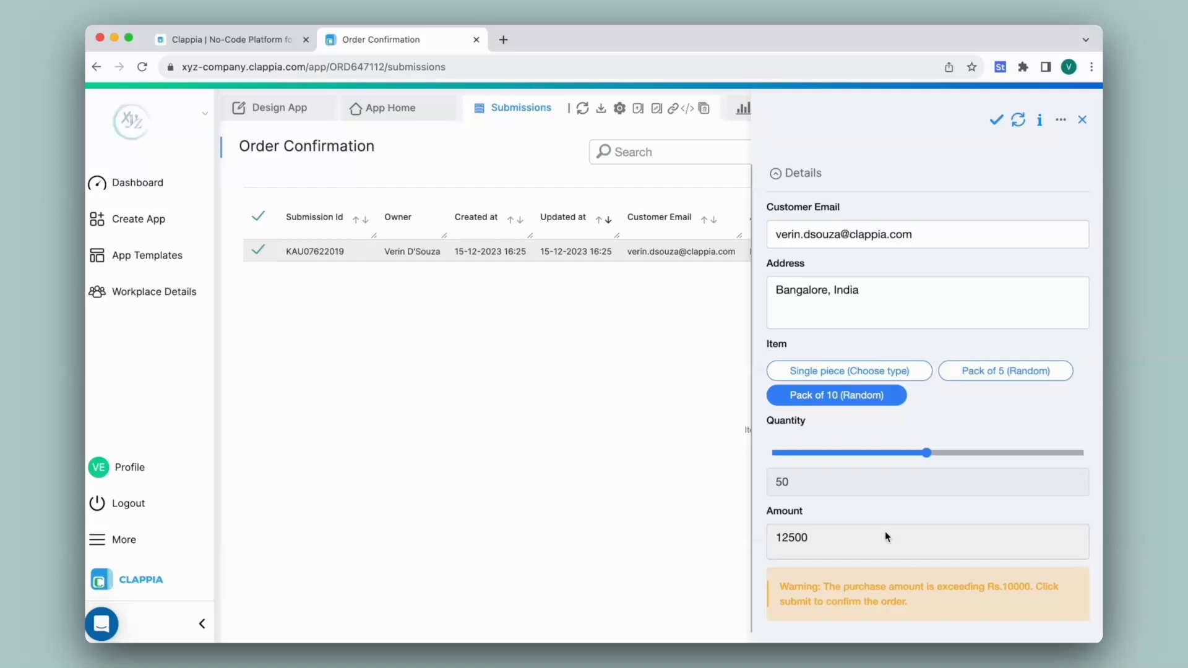
pyautogui.click(1082, 120)
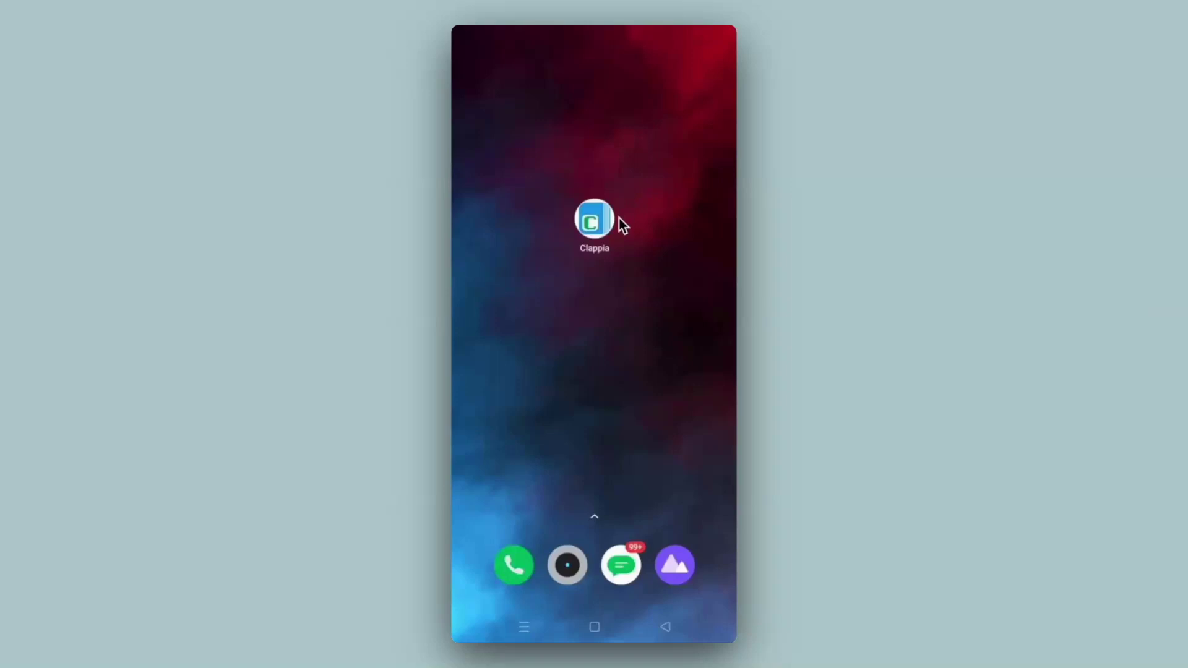
# On the phone, submit an Attendance Tracker entry and check the Clock-Out 18:30 submission.
pyautogui.click(595, 217)
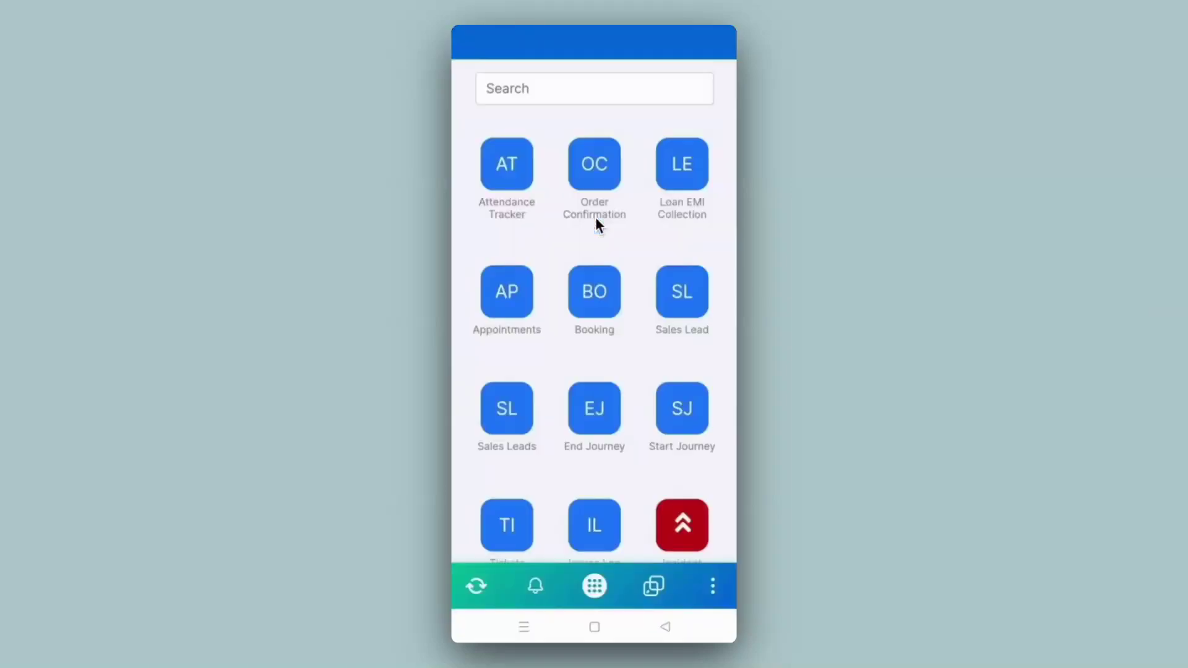
pyautogui.click(507, 177)
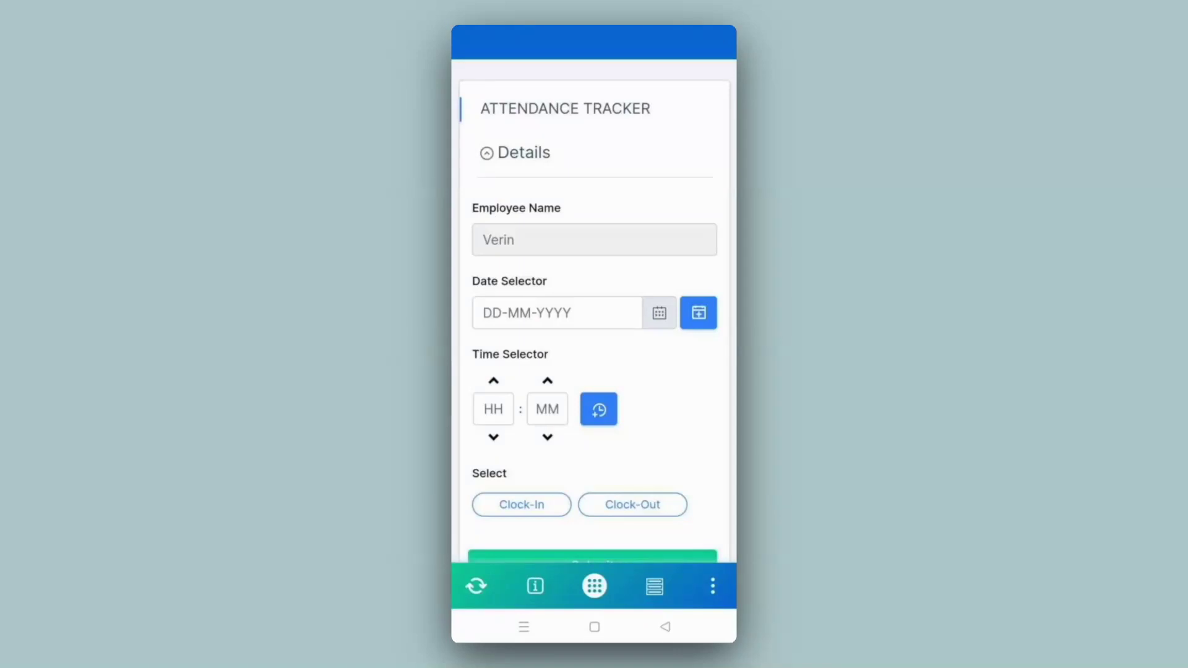
pyautogui.scroll(-3, 594, 333)
pyautogui.scroll(3, 594, 332)
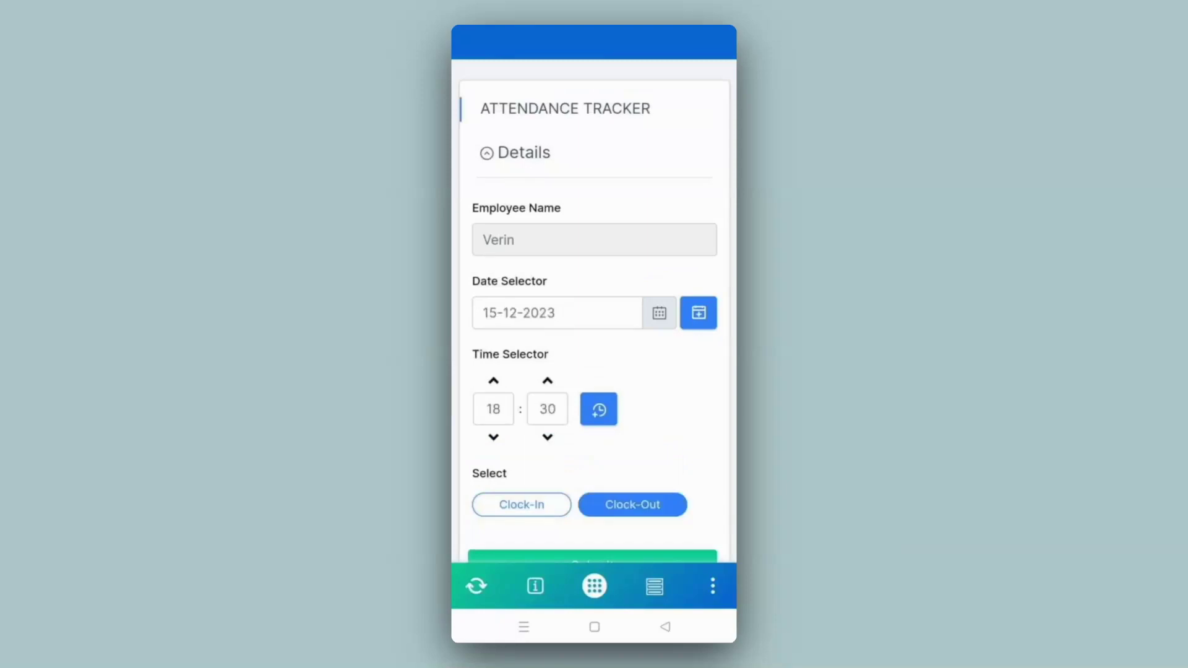
pyautogui.scroll(-2, 623, 492)
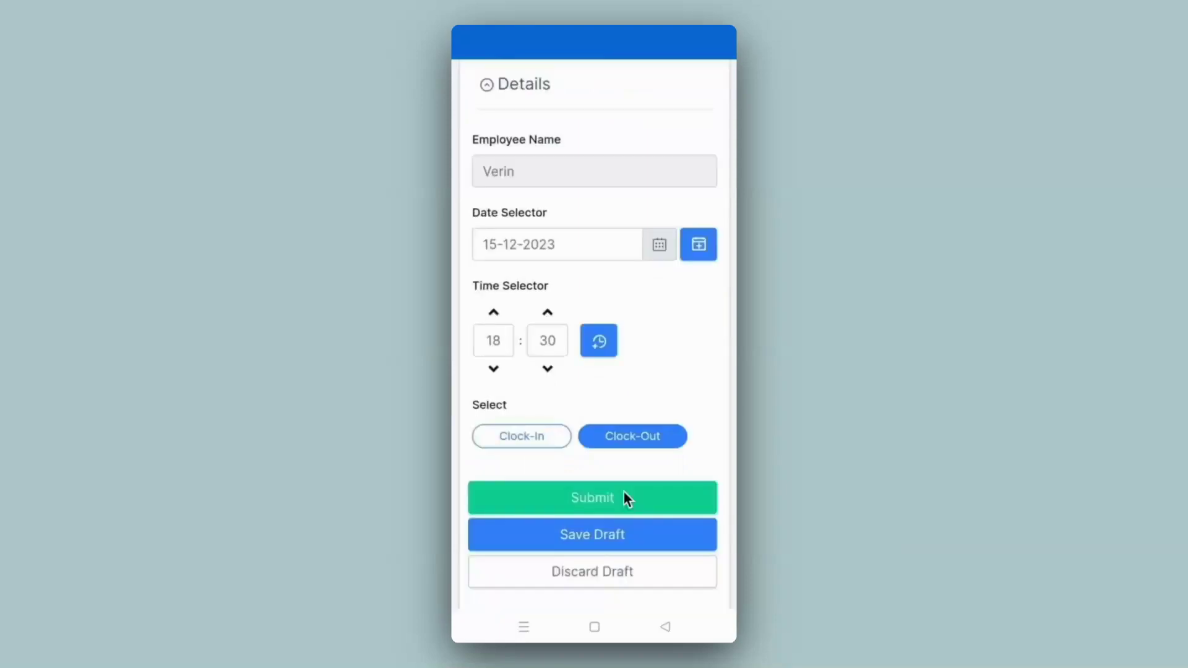
pyautogui.click(623, 498)
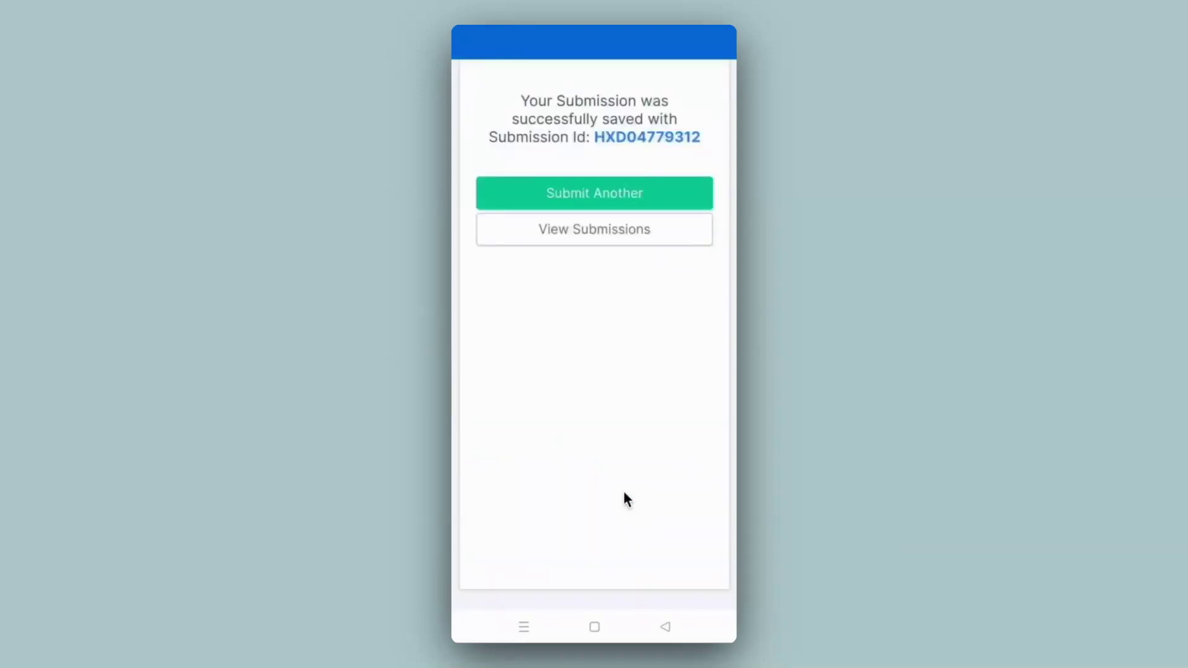
pyautogui.click(588, 229)
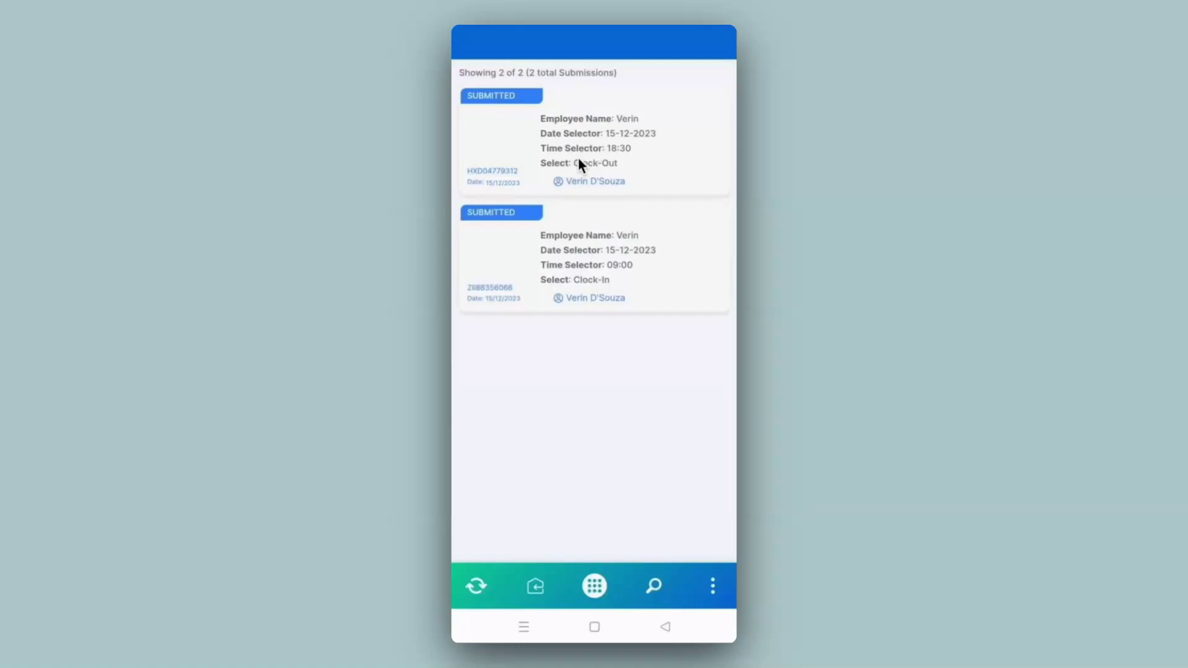
pyautogui.click(579, 161)
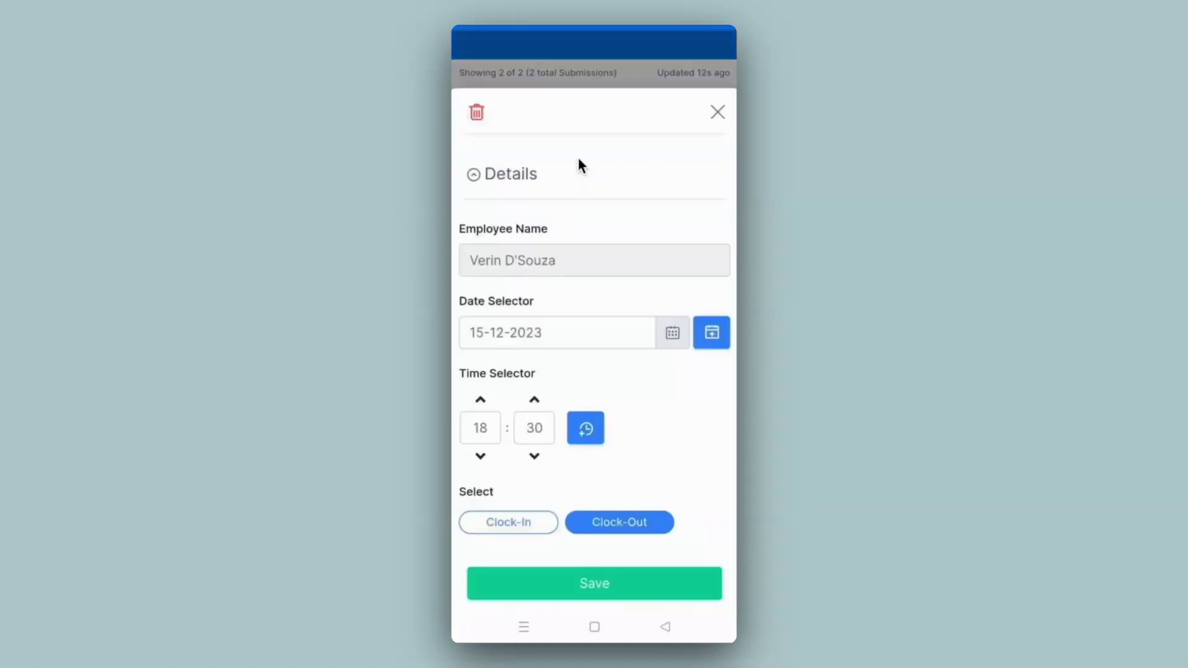
pyautogui.click(718, 112)
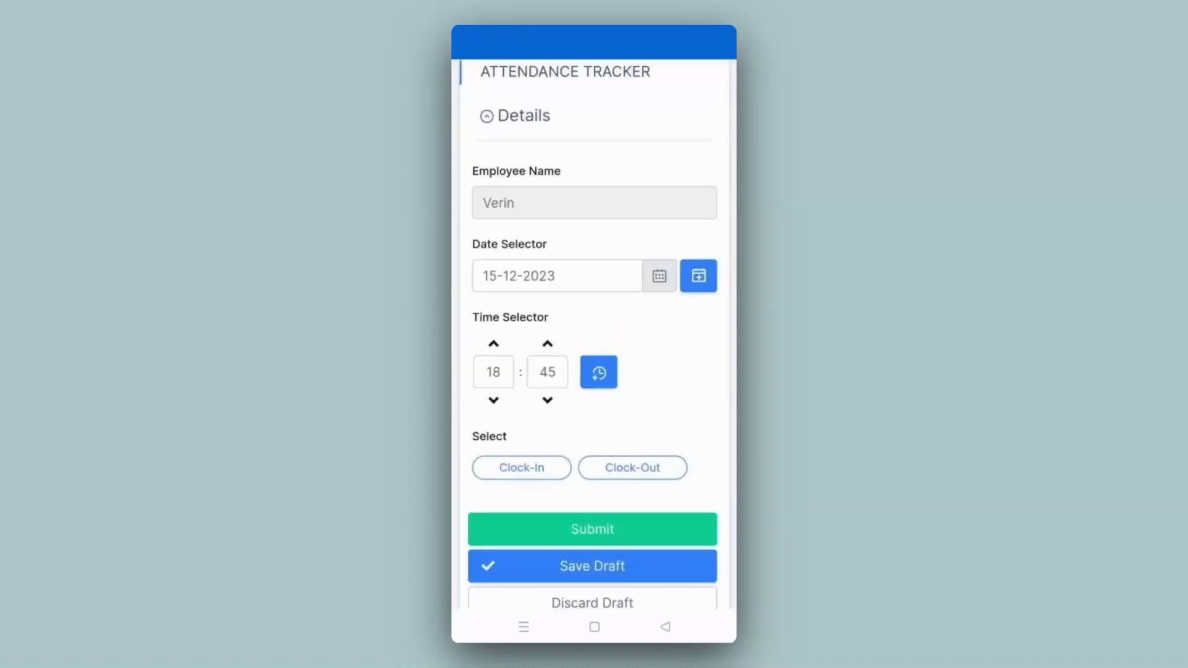
# Submit another attendance entry marked Clock-Out, then open the Order Confirmation form.
pyautogui.click(633, 468)
pyautogui.click(616, 533)
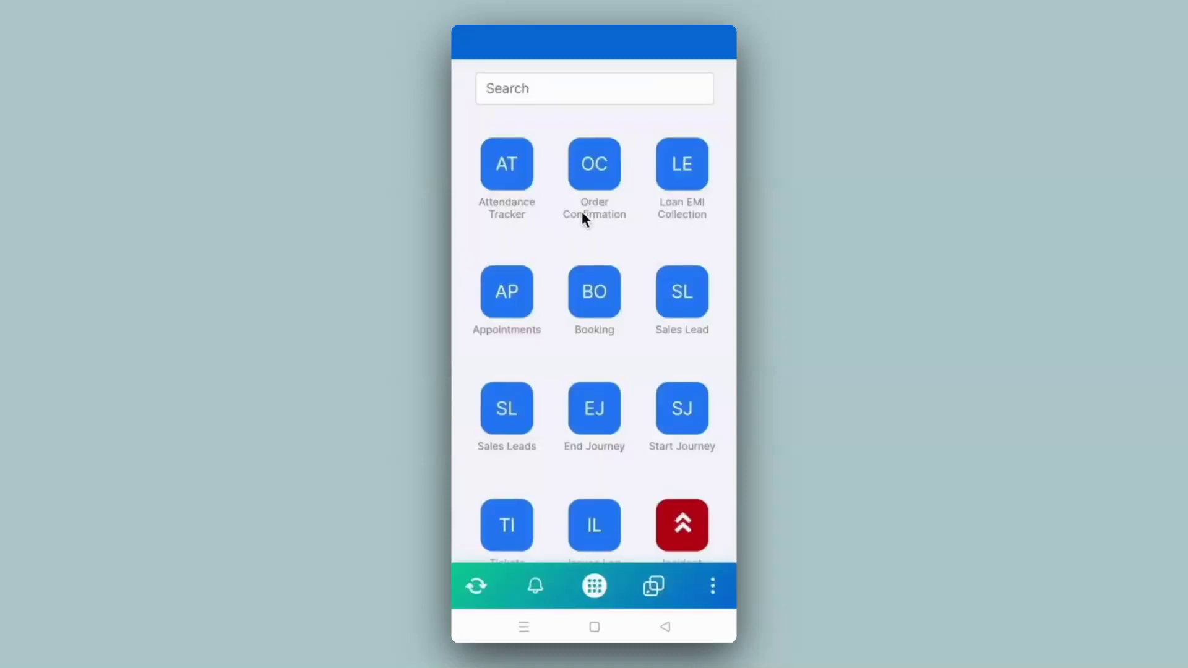
pyautogui.click(582, 214)
pyautogui.scroll(-5, 594, 309)
pyautogui.scroll(5, 594, 310)
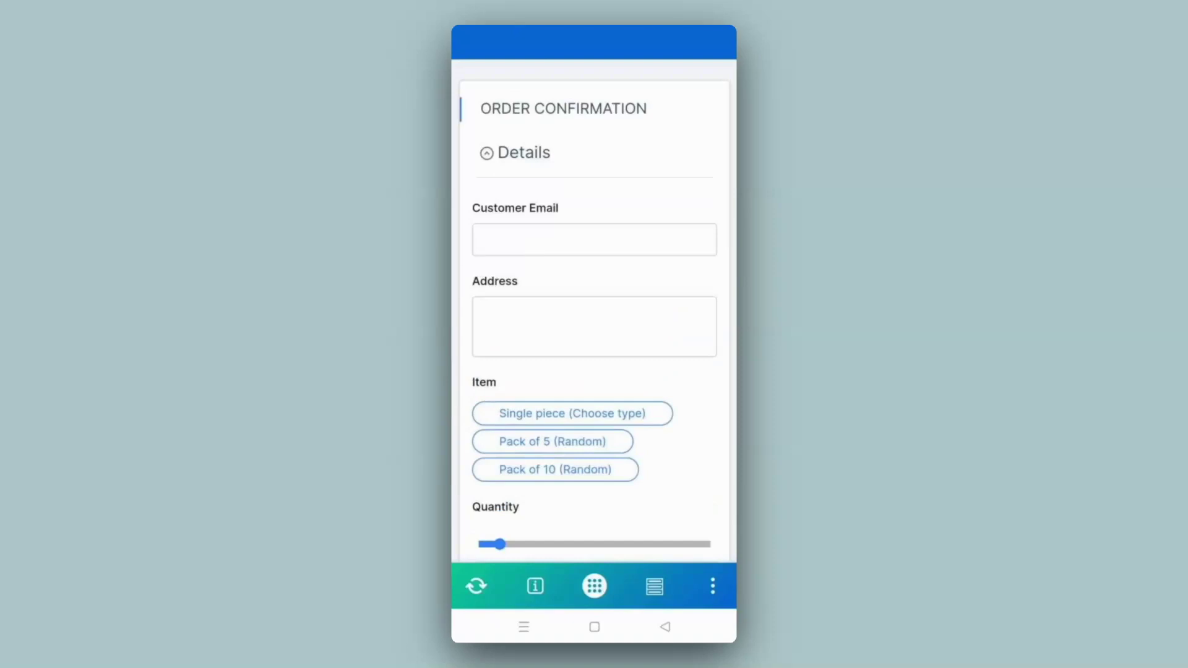
# On mobile, enter the customer email, pick Pack of 10 and raise quantity to 44.
pyautogui.click(593, 239)
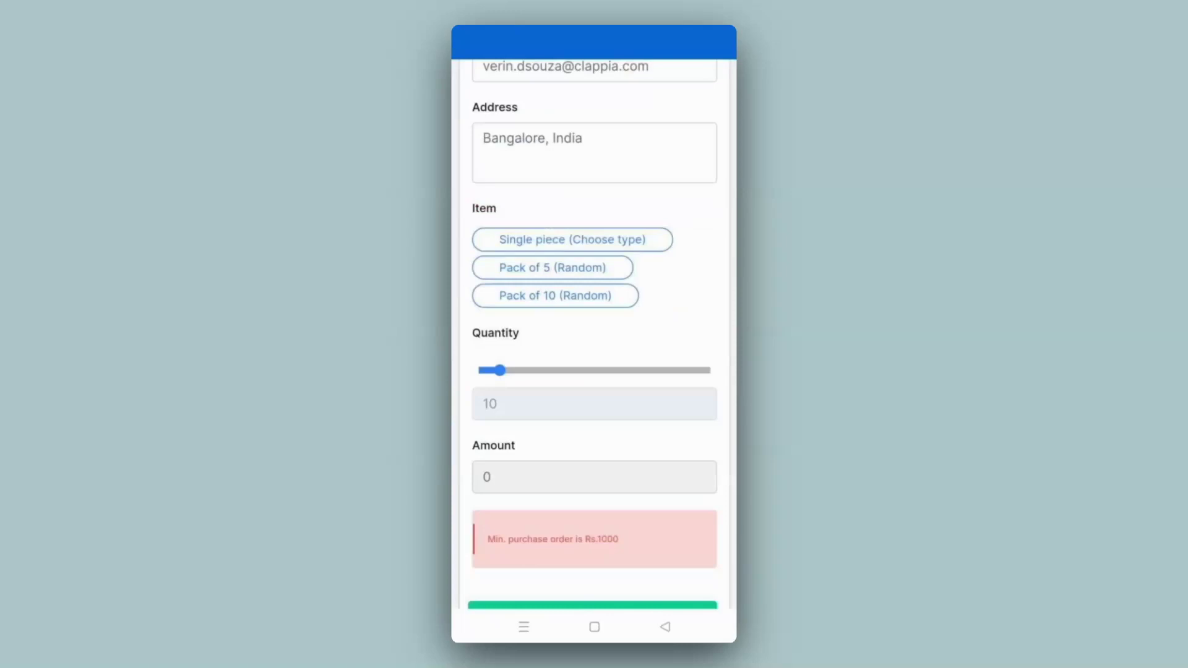
pyautogui.click(555, 295)
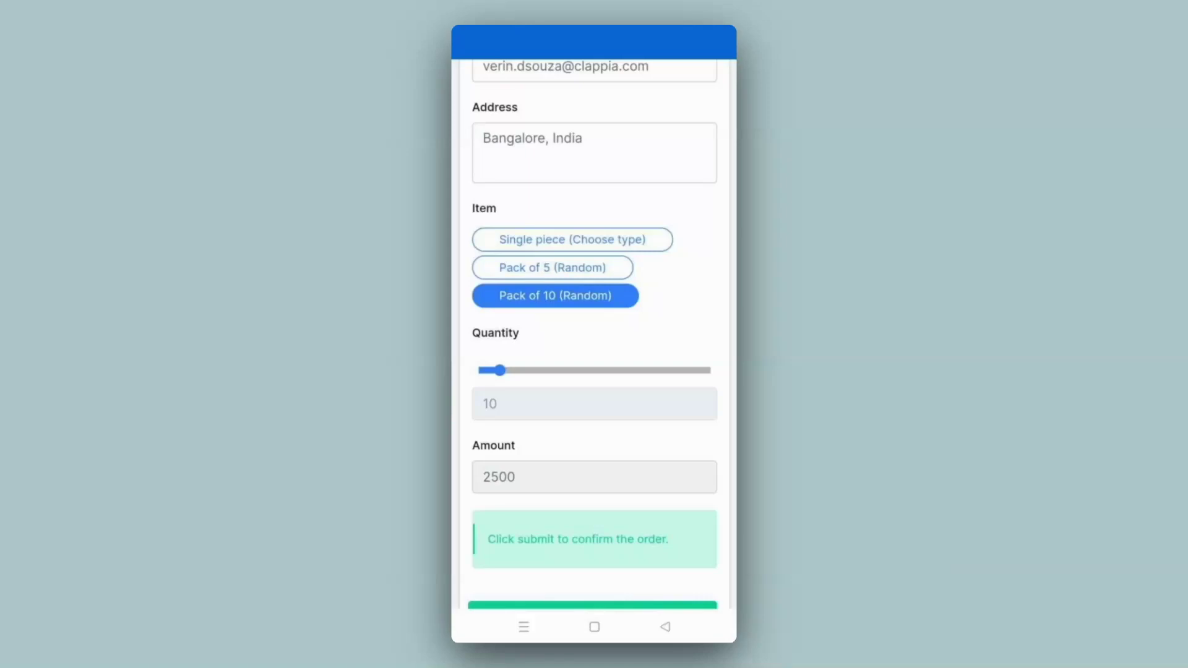
pyautogui.moveTo(499, 370); pyautogui.dragTo(579, 370)
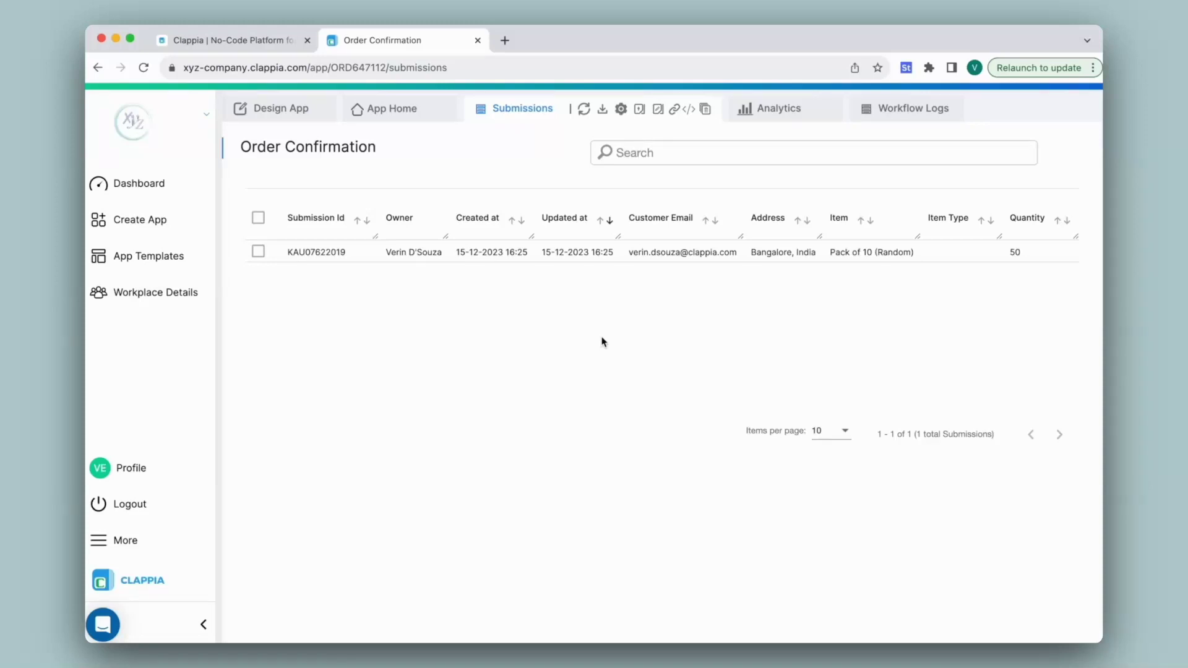
pyautogui.click(290, 116)
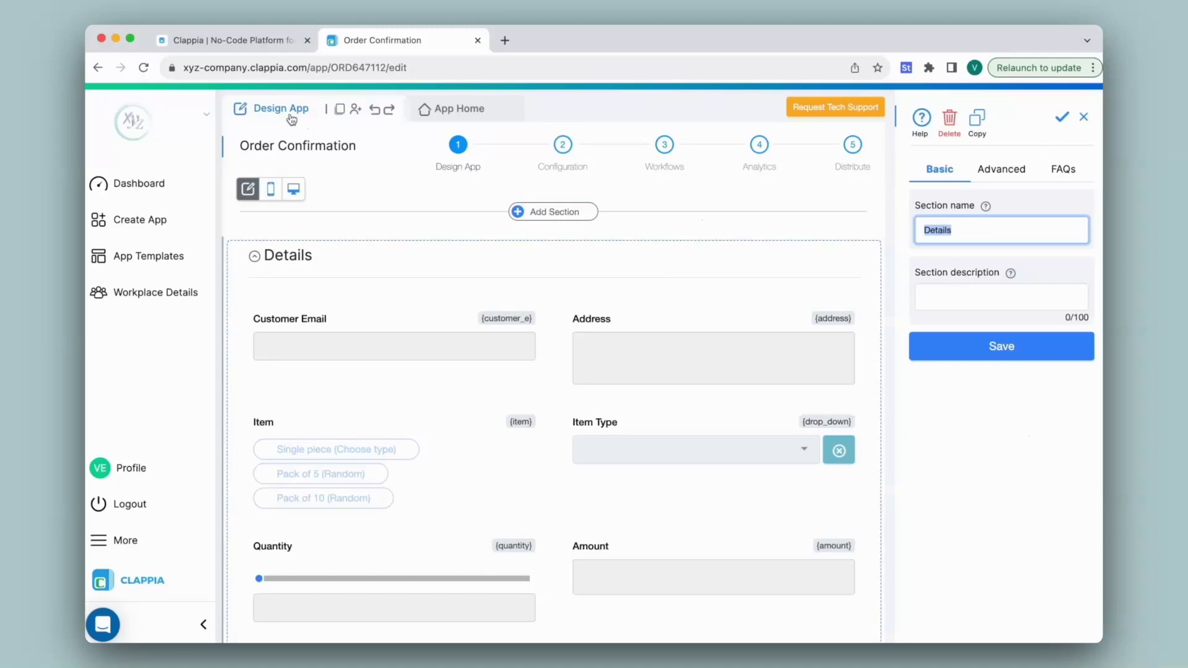